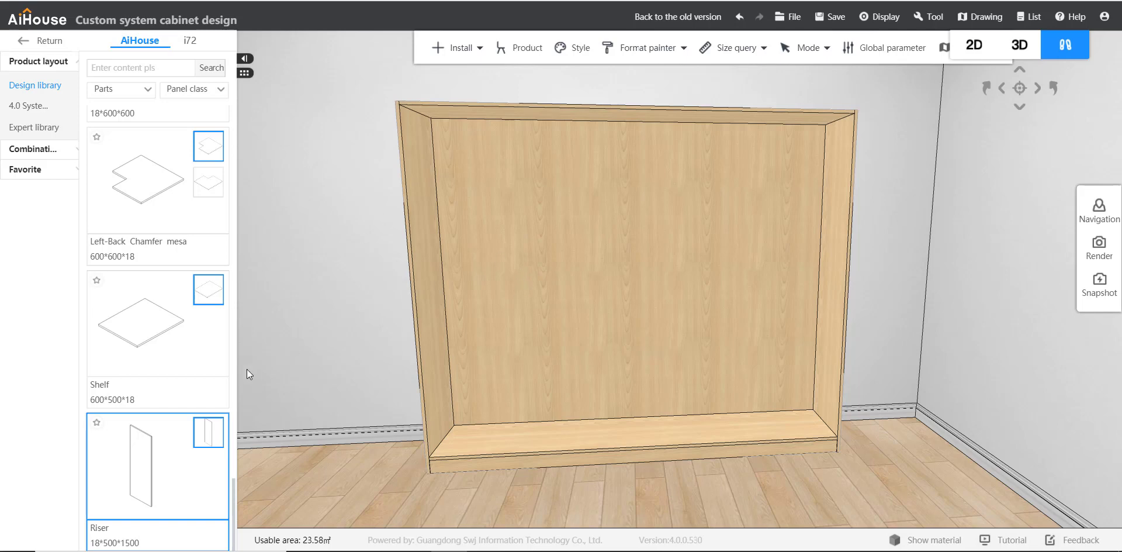
Place a Riser panel on the floor in front of the cabinet's left end and check the cabinet's size.
left_click_drag(427, 491, 479, 502)
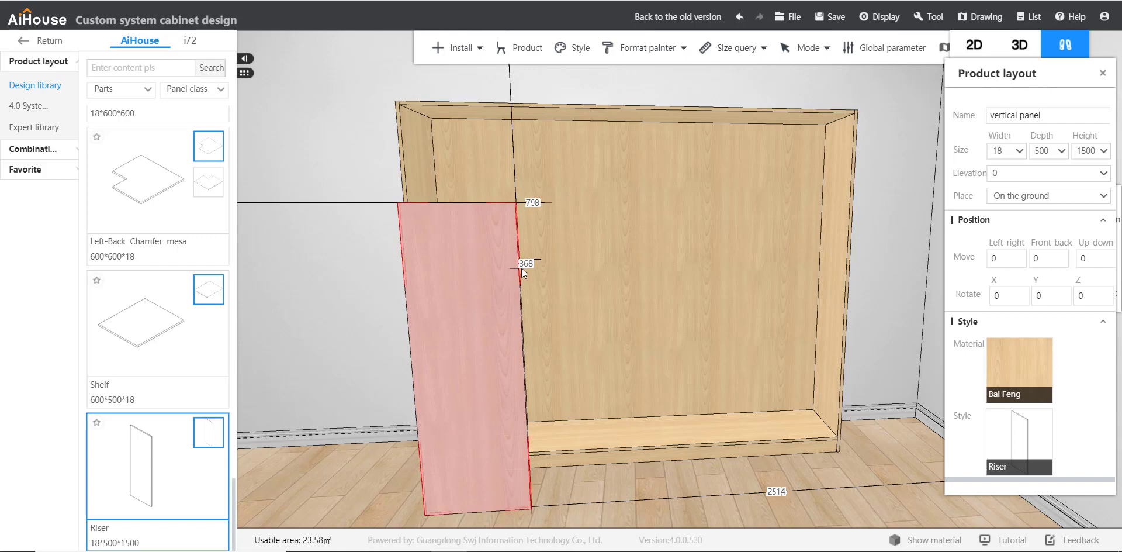
left_click(680, 352)
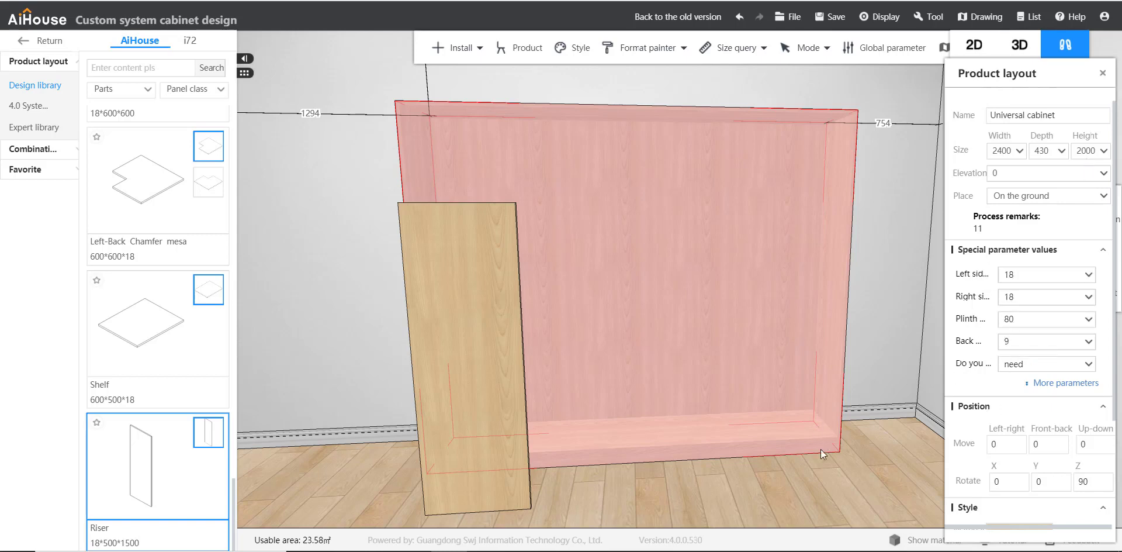
Set the vertical panel's height to 1920 and its depth to 600.
left_click(516, 403)
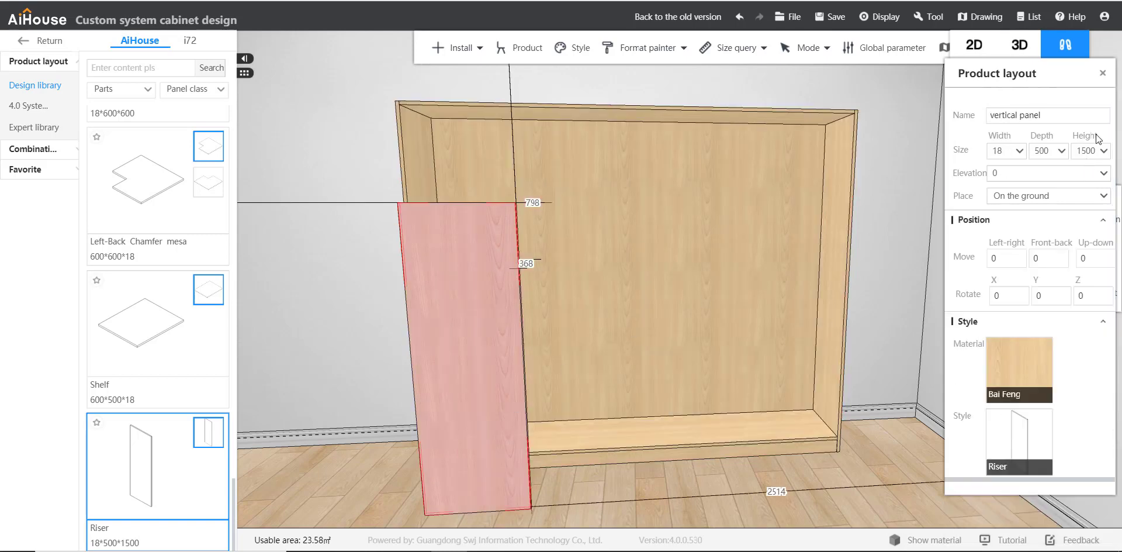
left_click(1088, 151)
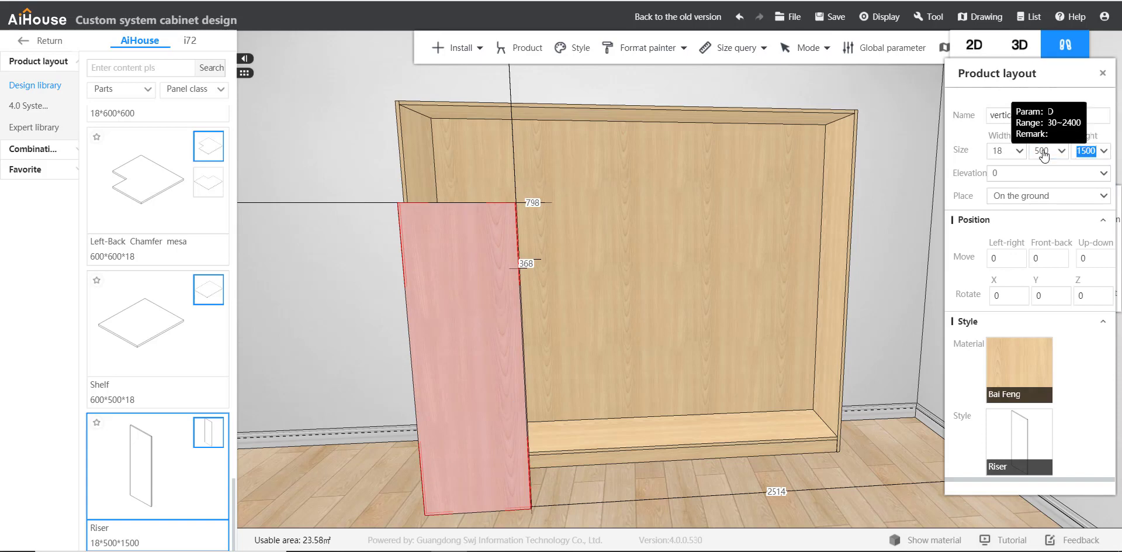
type("1920")
key("Return")
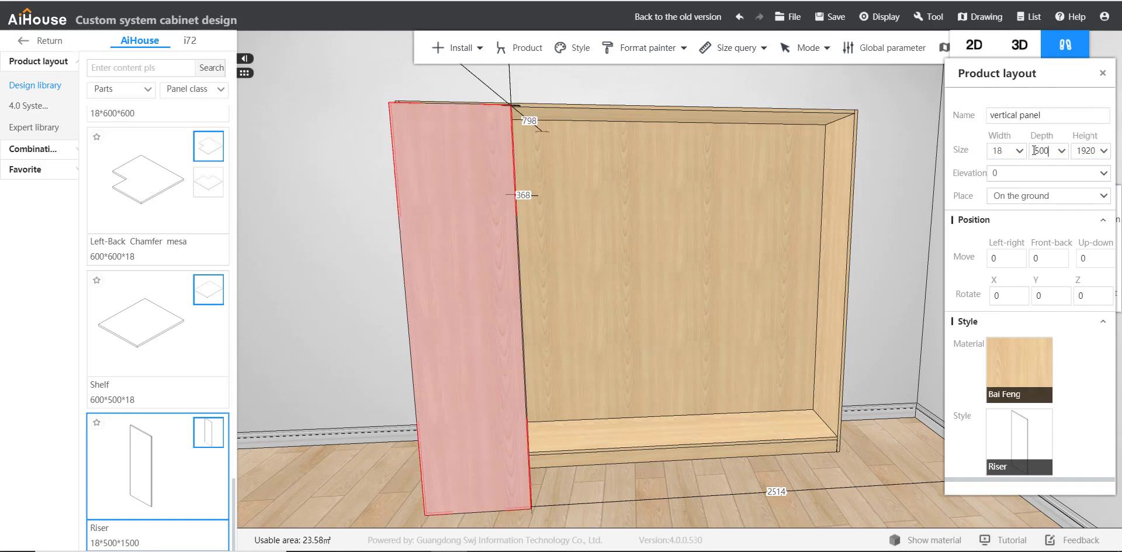
left_click(1047, 151)
type("60")
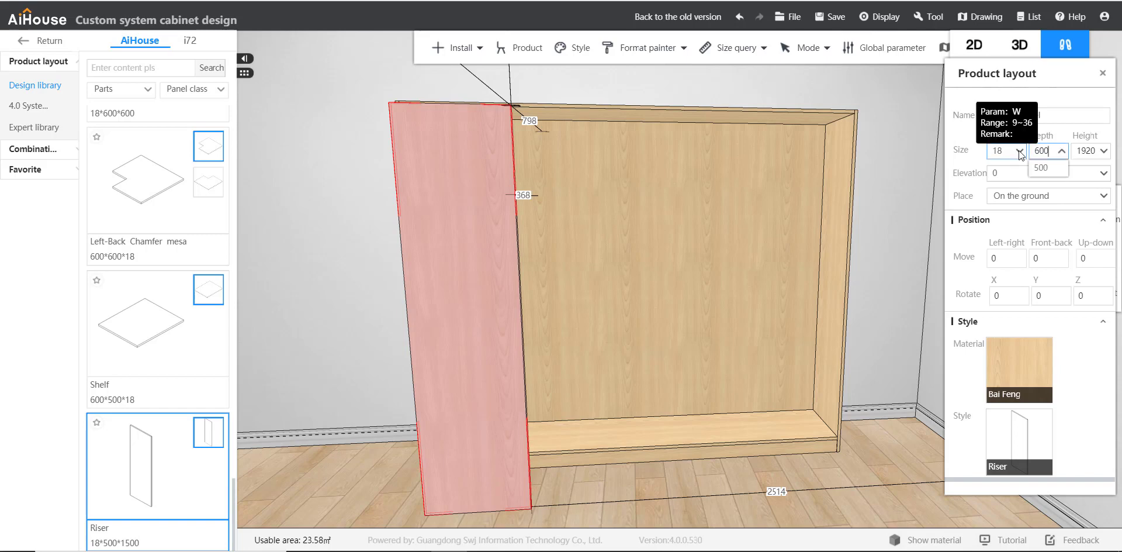
key("Return")
left_click_drag(257, 247, 427, 196)
left_click(427, 196)
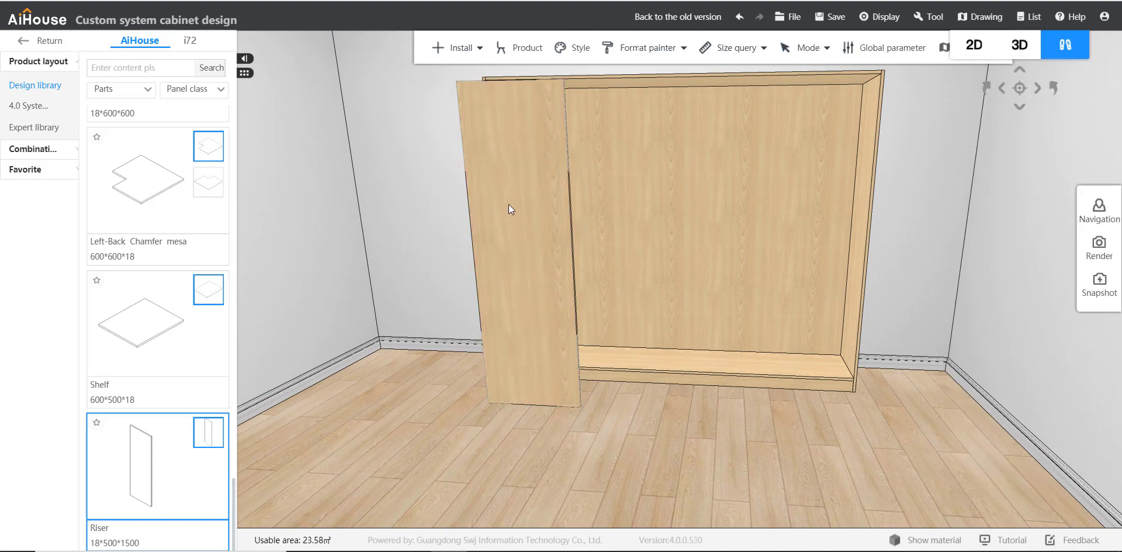
left_click(508, 206)
right_click(535, 201)
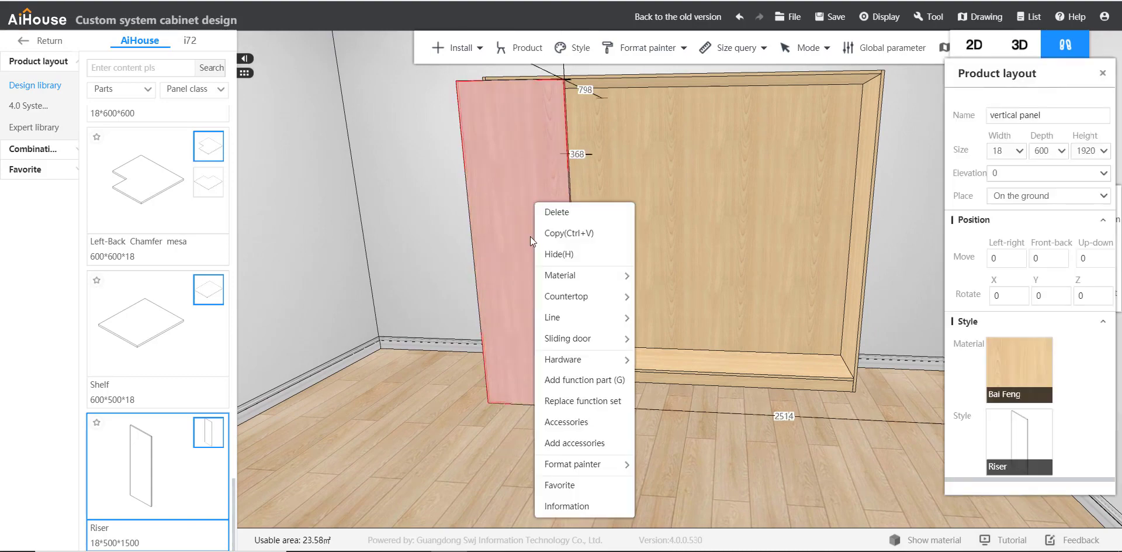
left_click(417, 270)
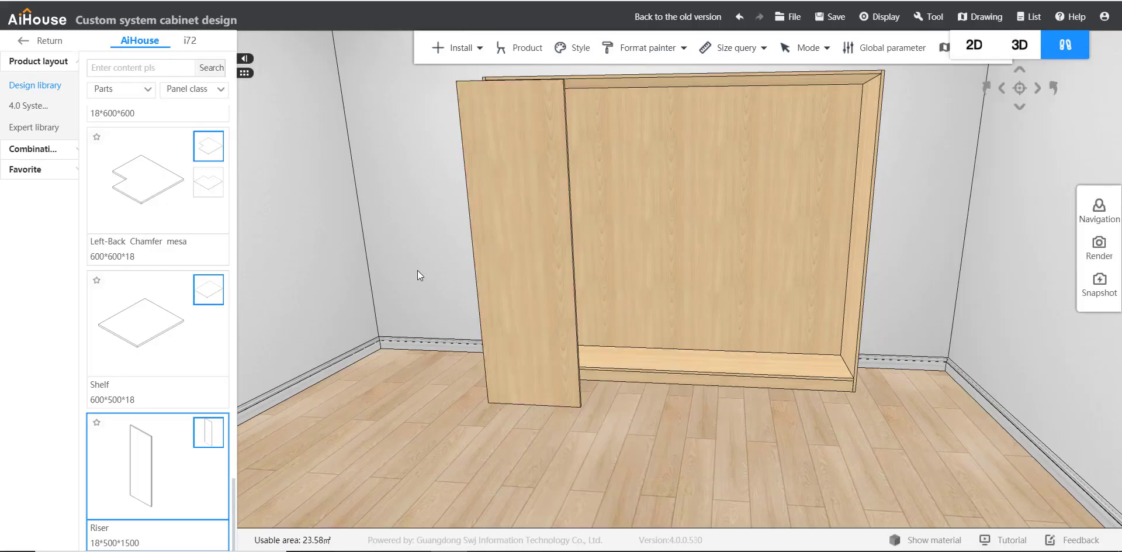
Convert the vertical panel into a door leaf in board selection mode.
key("b")
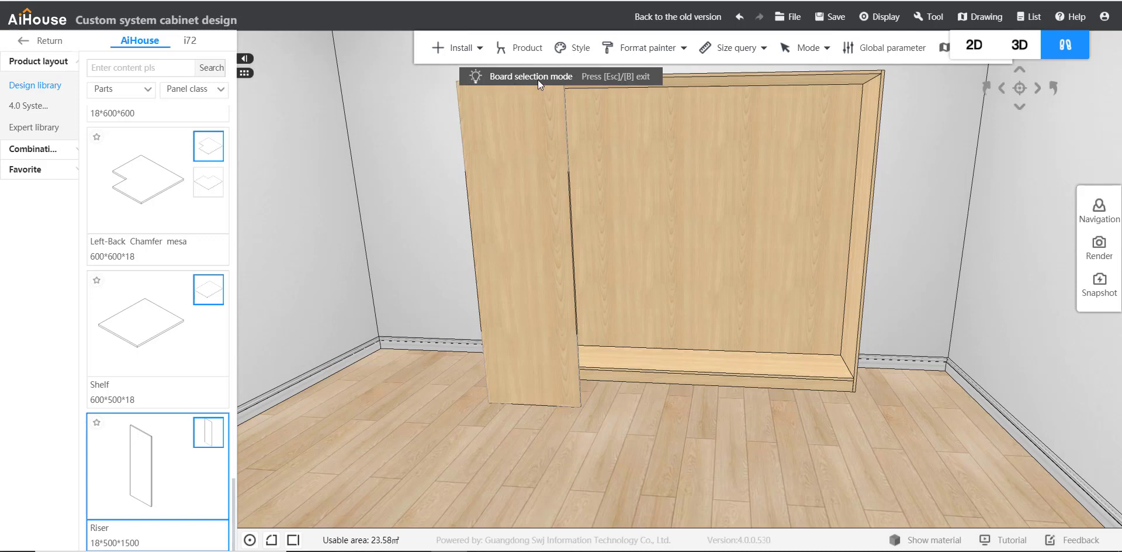
left_click(537, 143)
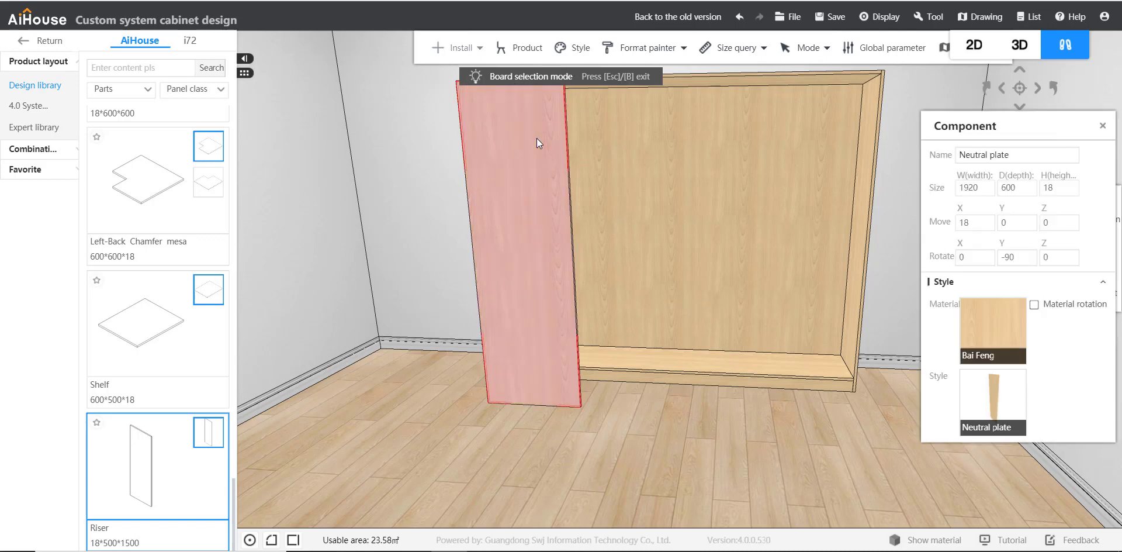
right_click(536, 143)
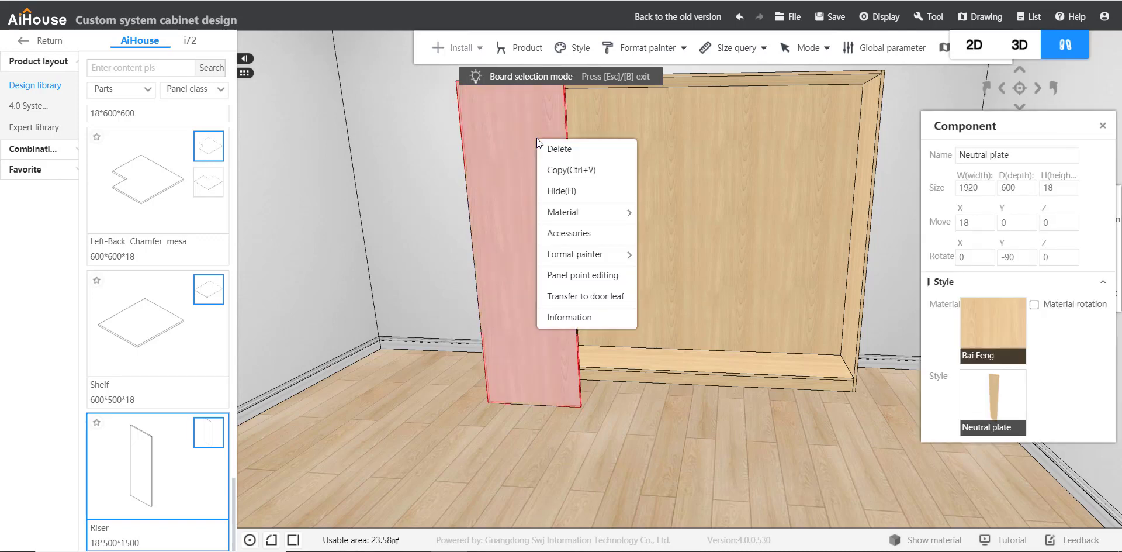
left_click(582, 297)
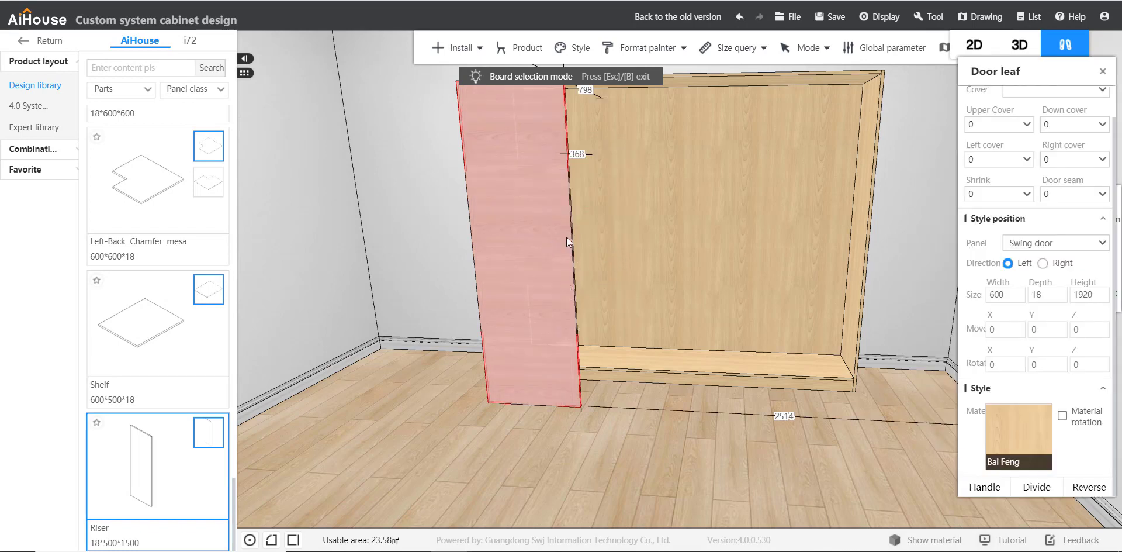
Add handle Y92-160 from the Modern Handle library to the door leaf.
left_click(995, 488)
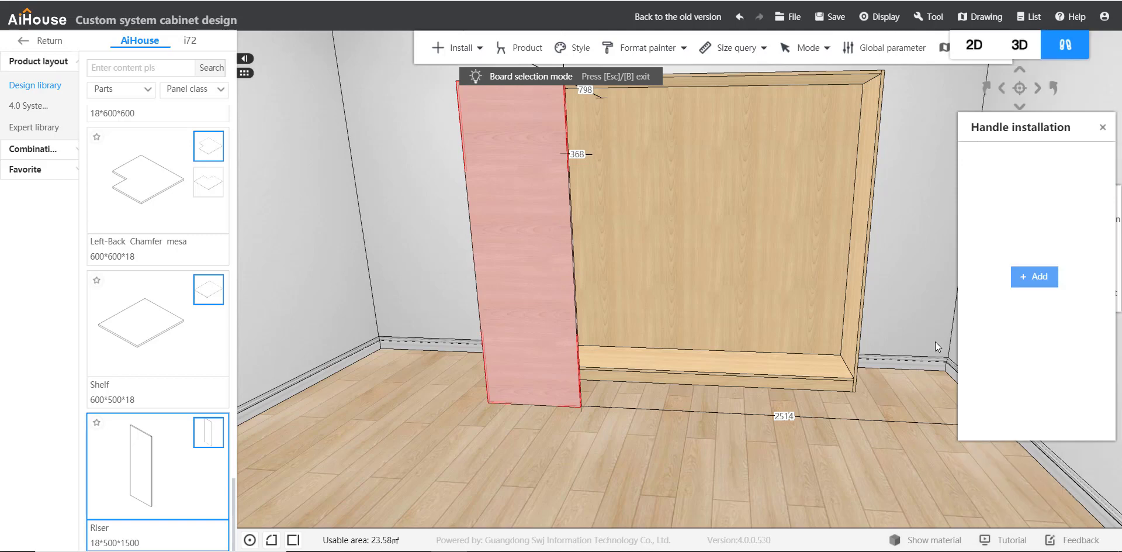
left_click(1020, 277)
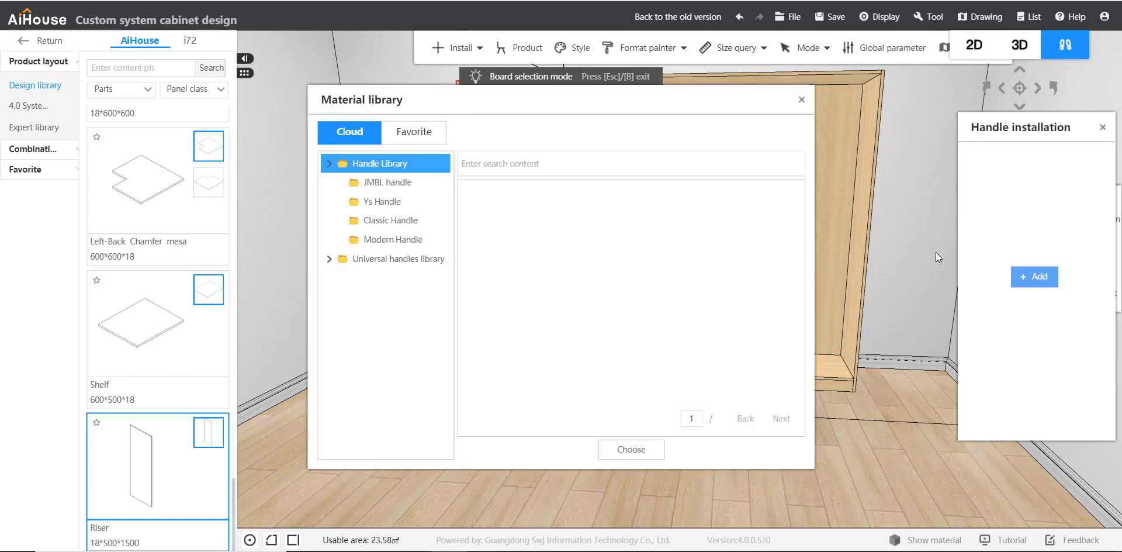
left_click(388, 236)
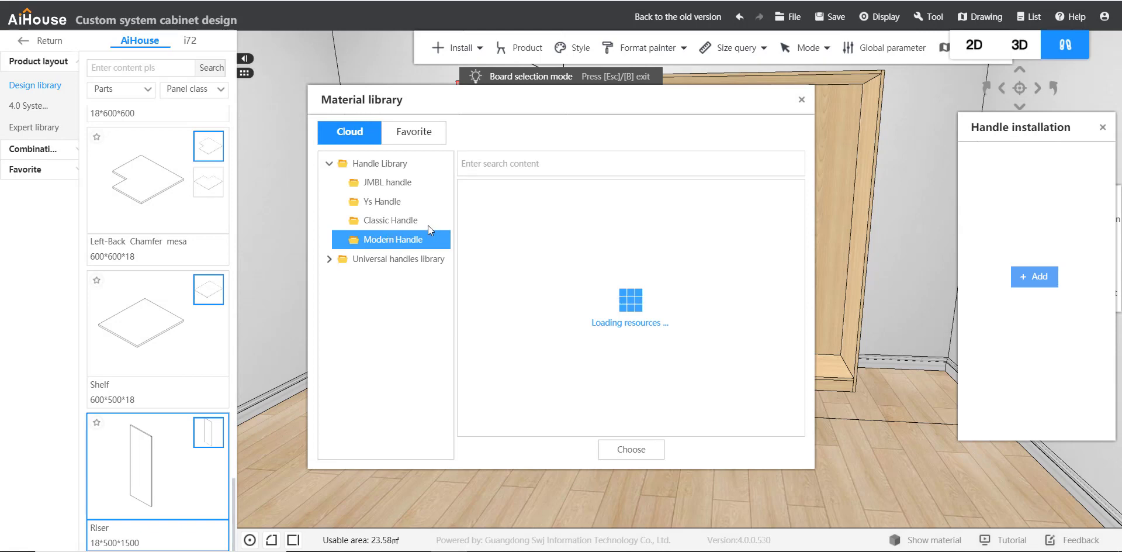
scroll(668, 304, "down", 2)
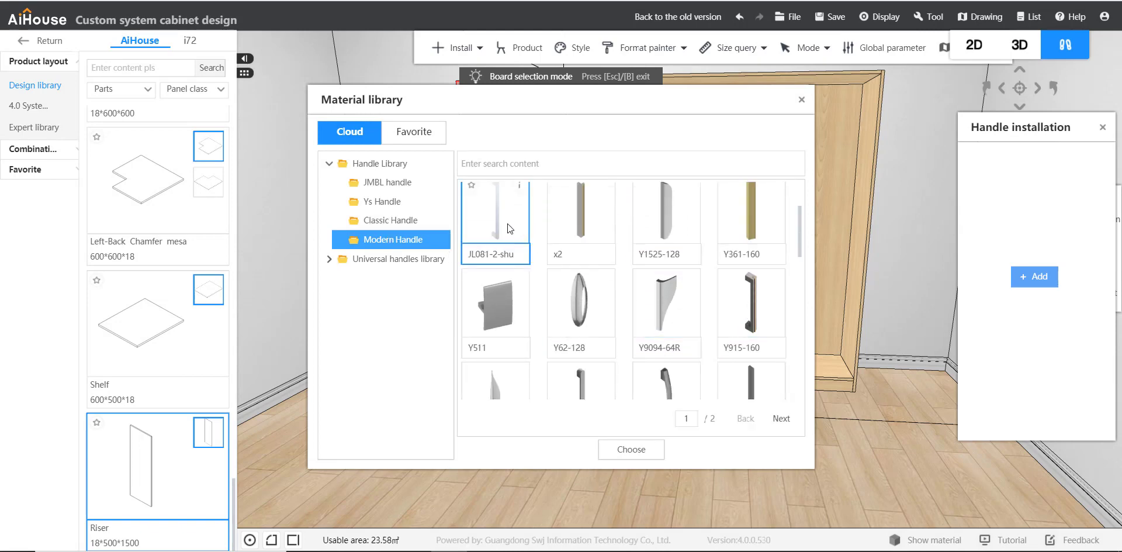
scroll(605, 322, "down", 4)
scroll(602, 292, "up", 2)
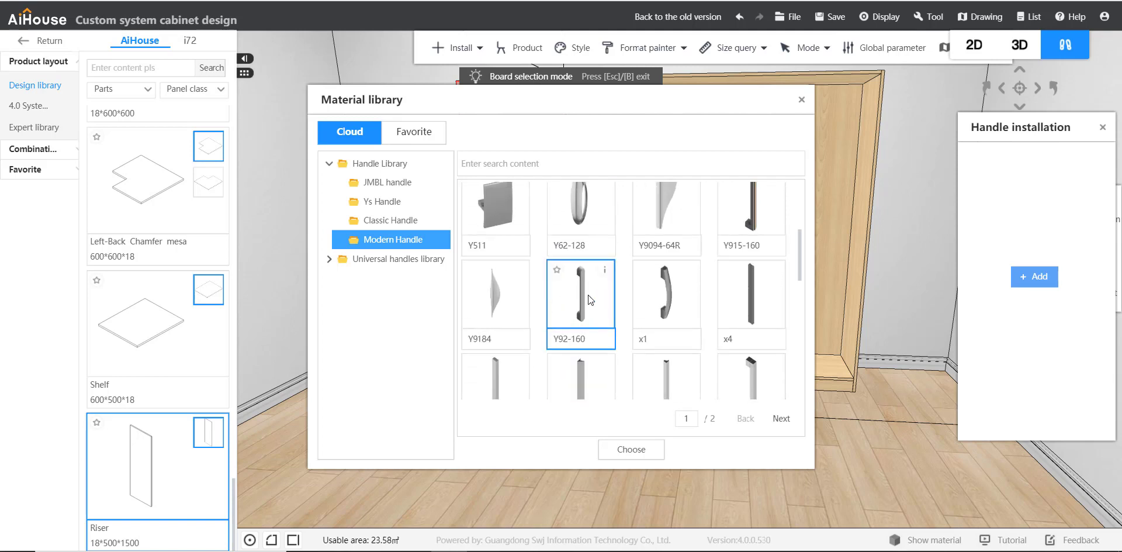
left_click(632, 449)
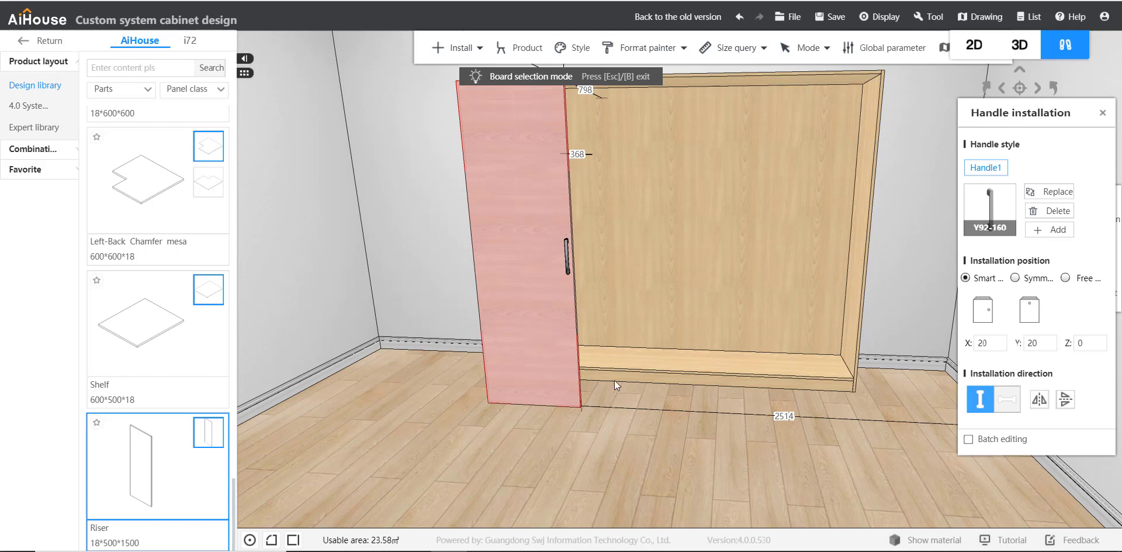
Set the gap between the door leaf and the cabinet front to 430.
left_click(612, 396)
right_click_drag(542, 301, 544, 258)
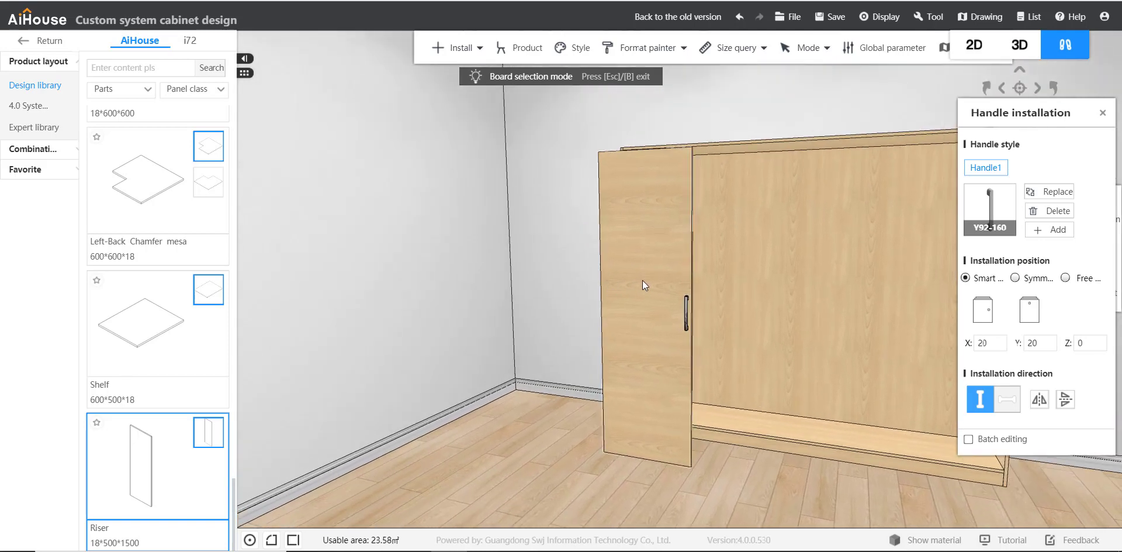
left_click(643, 326)
right_click_drag(457, 397, 447, 357)
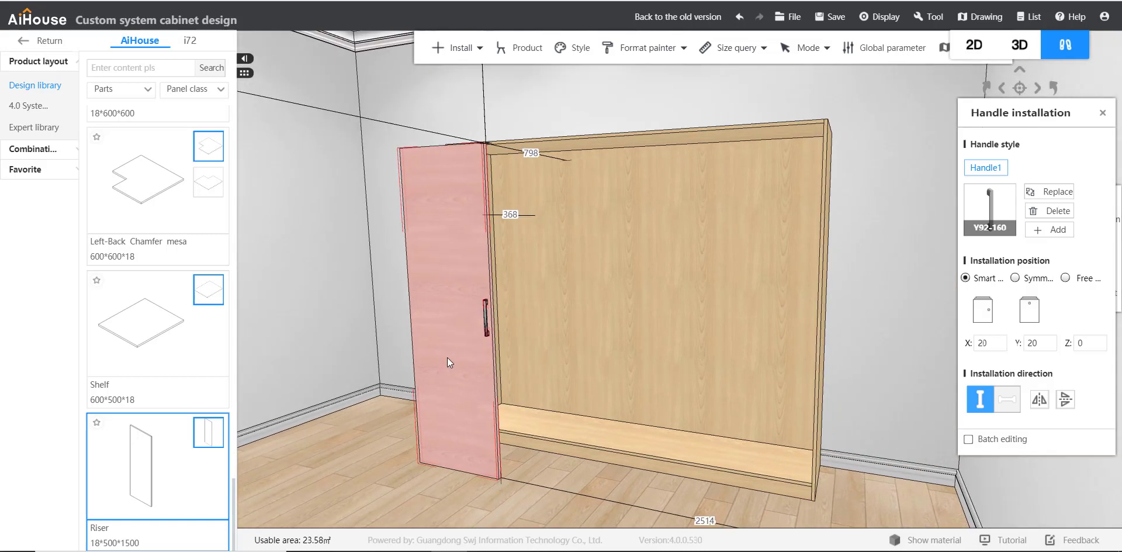
left_click(554, 220)
left_click(485, 235)
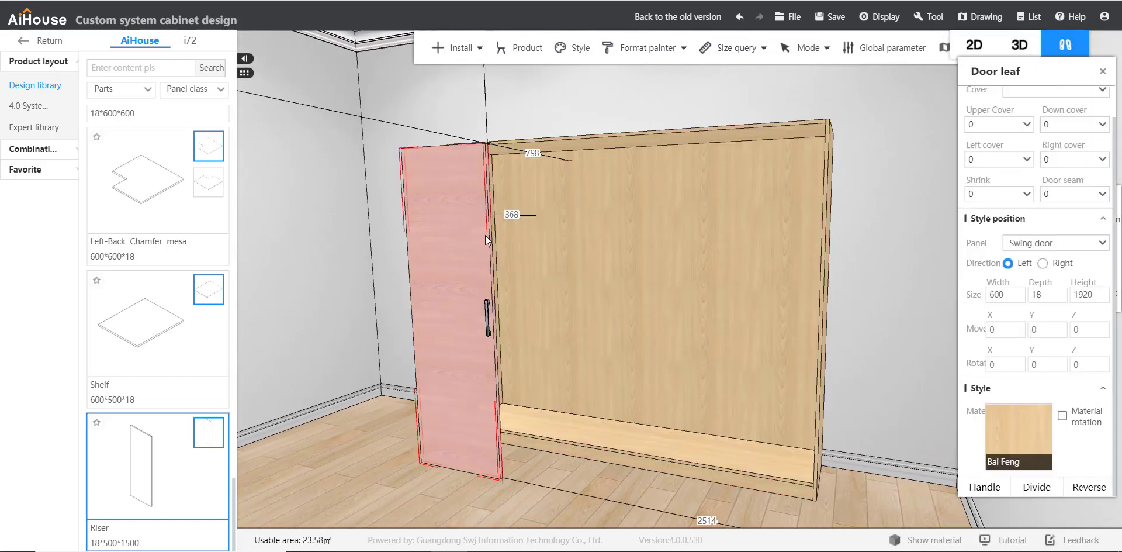
double_click(520, 215)
type("430")
key("Return")
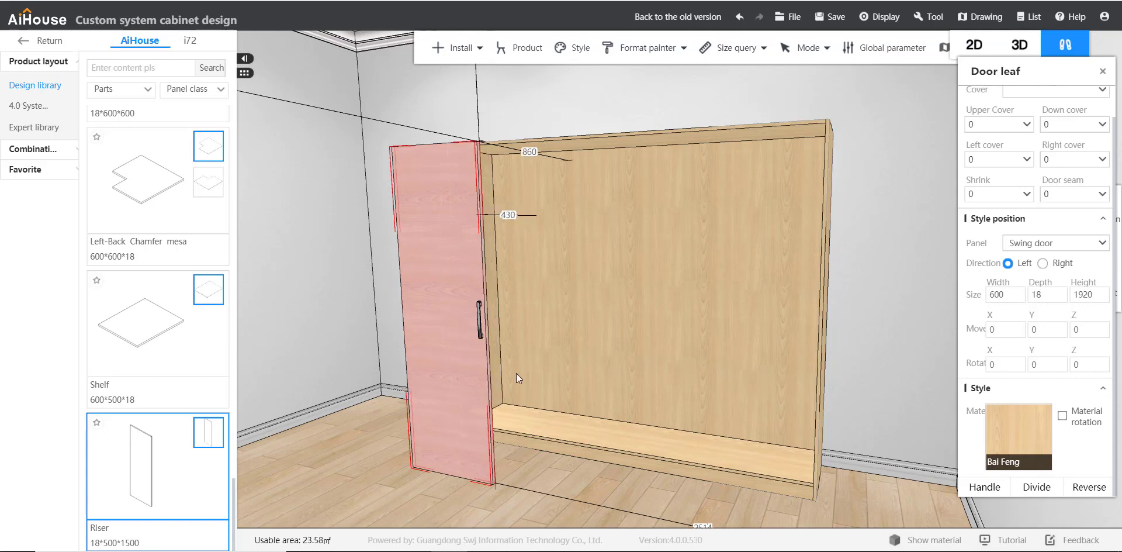
Set the door leaf's distance from the back wall to 430 so it meets the cabinet front.
left_click_drag(518, 460, 584, 233)
left_click(626, 198)
left_click(526, 248)
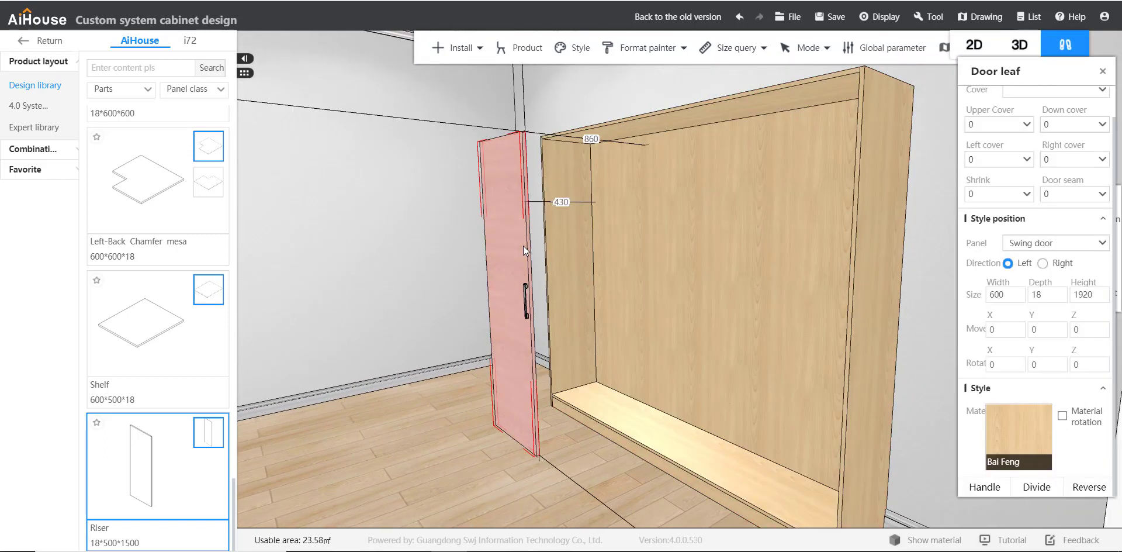
left_click(578, 140)
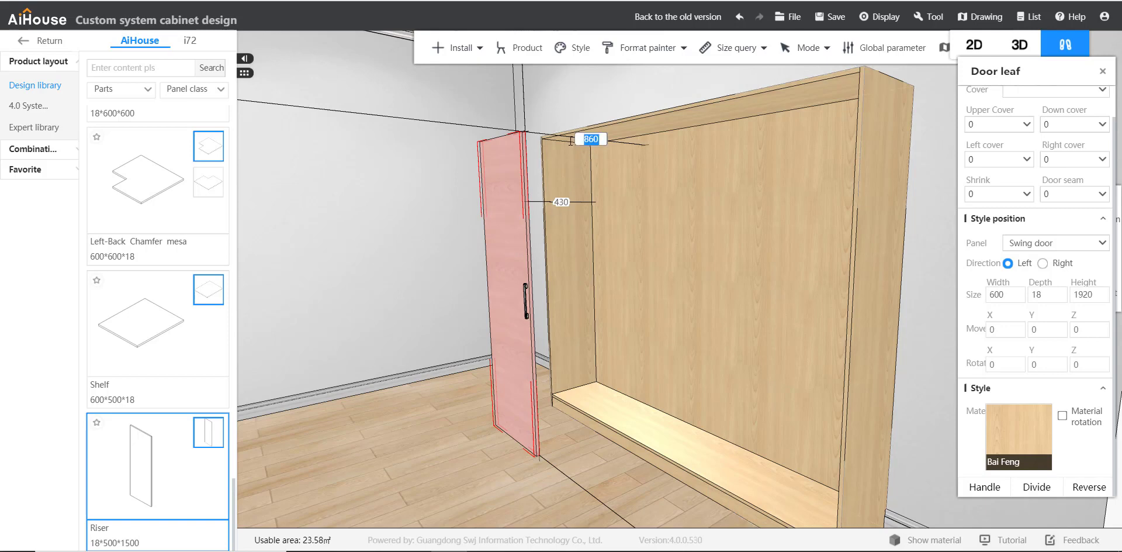
type("430")
key("Return")
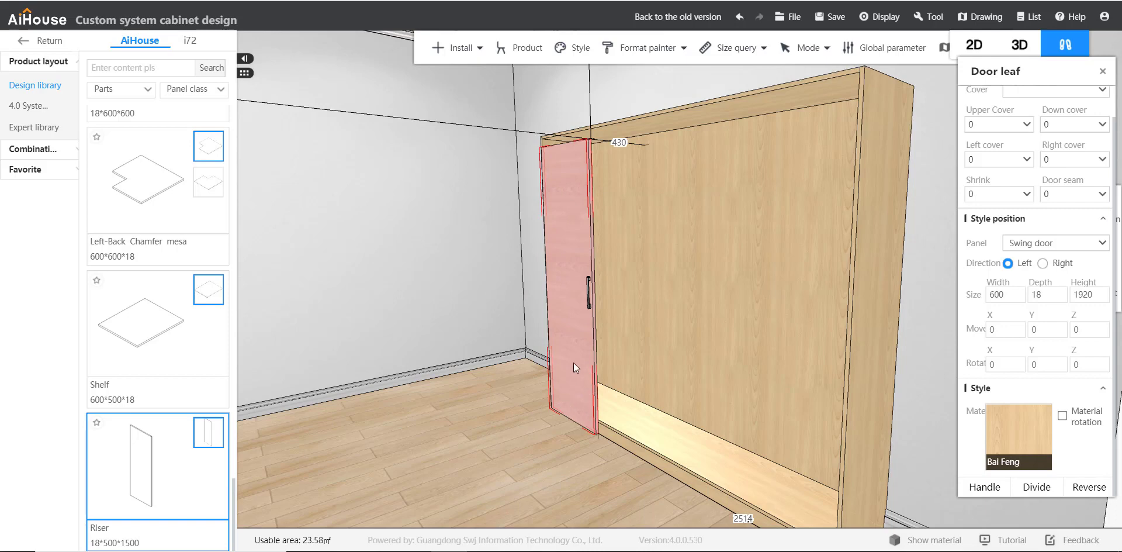
Raise the door leaf with three-axis movement to 80 above the floor.
key("c")
left_click_drag(570, 212, 569, 190)
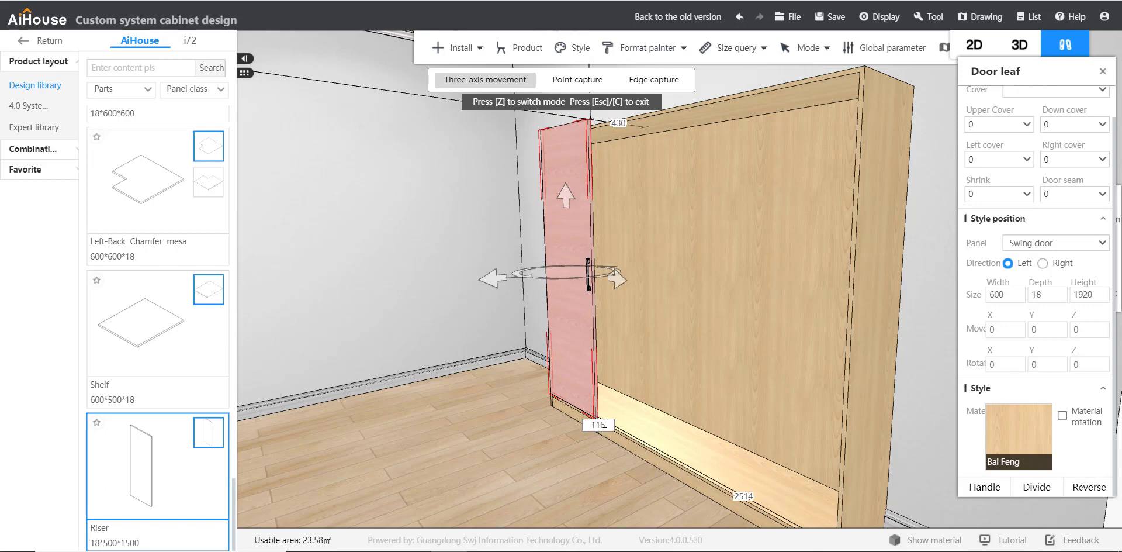
left_click_drag(605, 424, 565, 419)
type("80")
key("Return")
Shift the door leaf sideways to align it with the cabinet's left outer edge.
left_click(470, 396)
left_click_drag(470, 395, 875, 416)
left_click(706, 294)
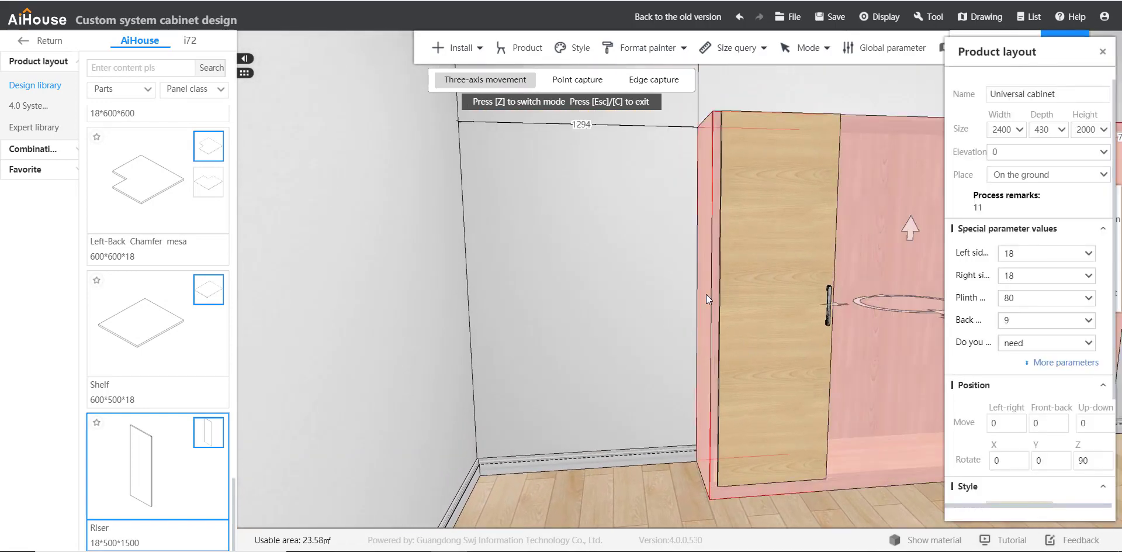
double_click(738, 160)
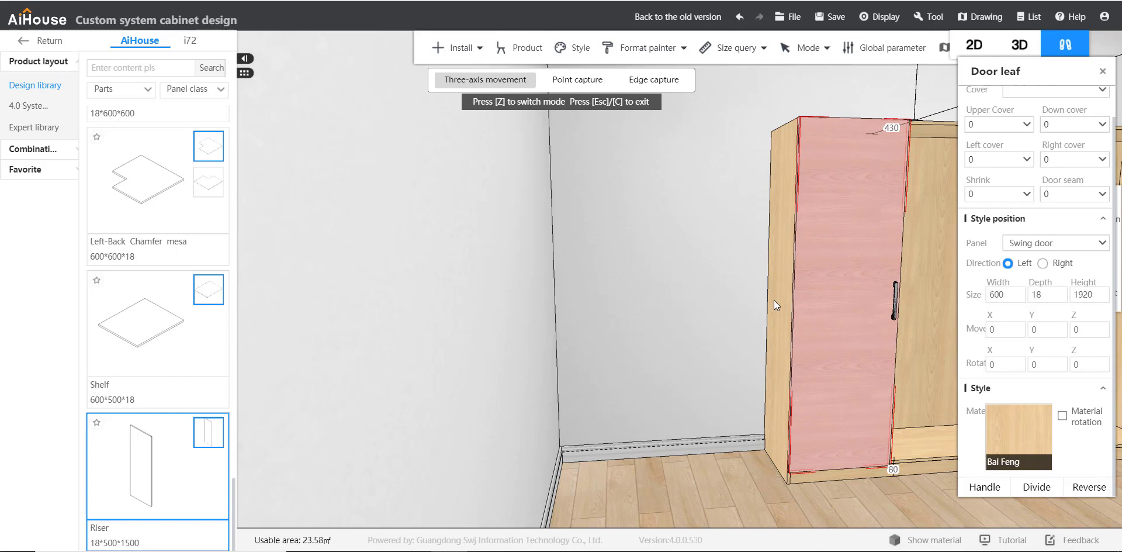
Swing the door leaf open by setting its Z rotation to 315.
left_click(710, 286)
left_click_drag(709, 286, 442, 286)
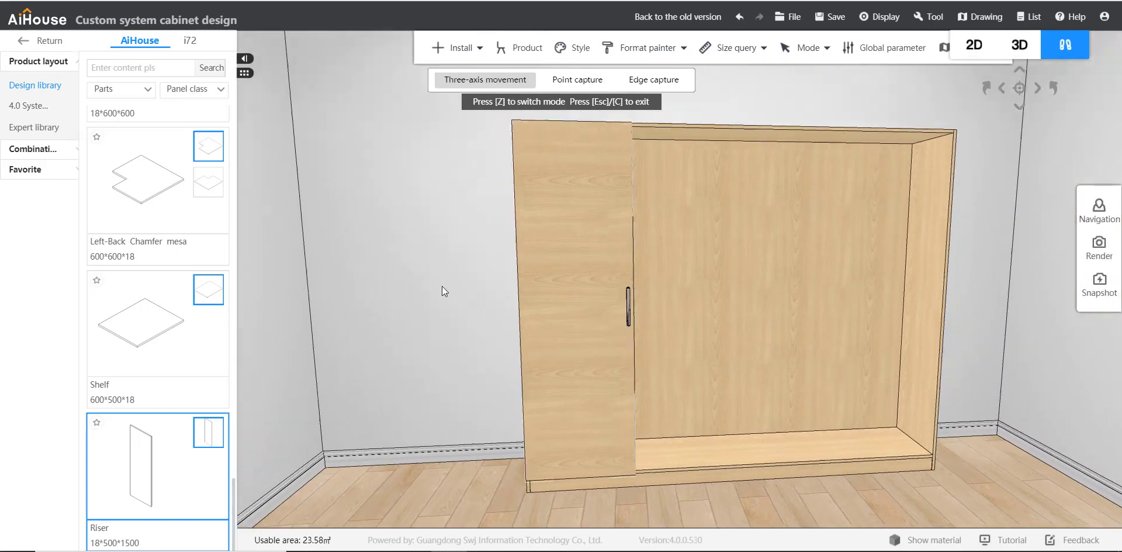
right_click_drag(442, 286, 817, 437)
right_click_drag(889, 458, 629, 366)
left_click(533, 296)
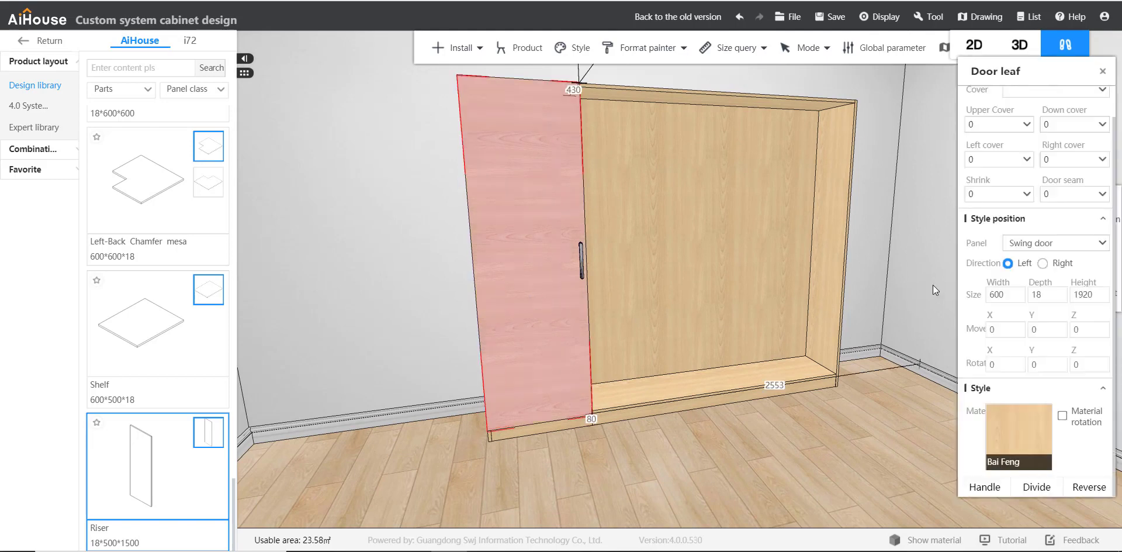
left_click(1089, 364)
key("Return")
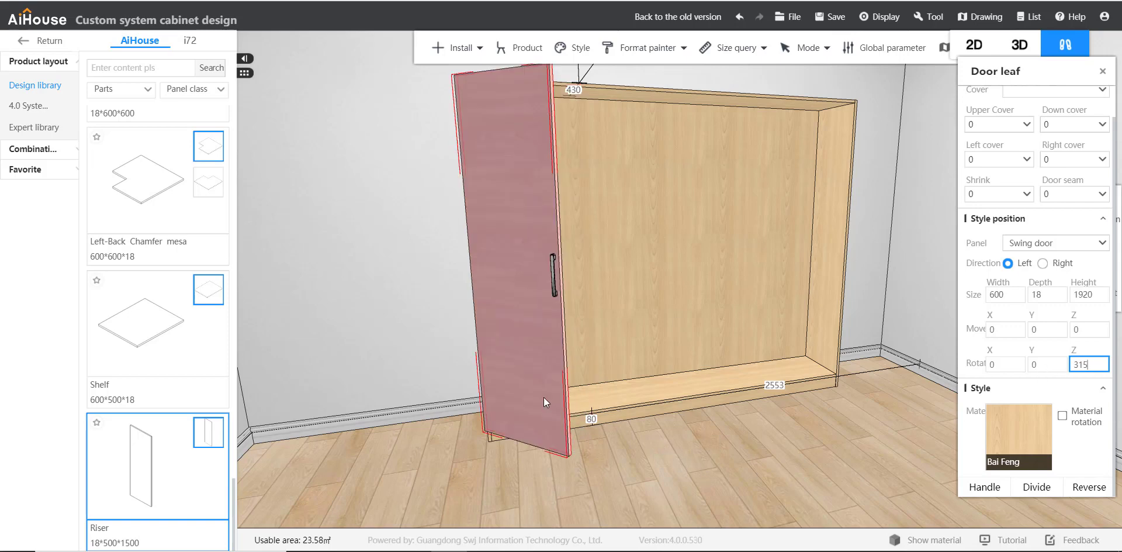
Try to copy the door leaf and clear the stray pasted text from its Z rotation, restoring 315.
key("ctrl+v")
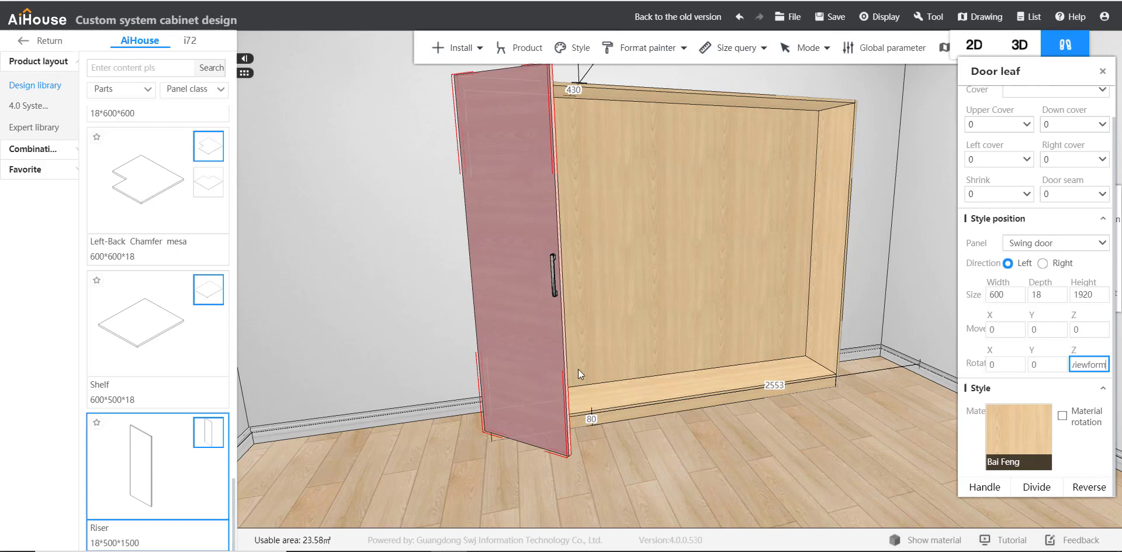
key("BackSpace")
key("BackSpace")
key("BackSpace")
key("BackSpace")
key("BackSpace")
key("BackSpace")
key("BackSpace")
key("BackSpace")
key("BackSpace")
key("BackSpace")
key("BackSpace")
key("BackSpace")
key("BackSpace")
key("BackSpace")
key("BackSpace")
key("BackSpace")
key("BackSpace")
key("BackSpace")
key("BackSpace")
key("BackSpace")
key("BackSpace")
key("BackSpace")
key("BackSpace")
key("BackSpace")
key("BackSpace")
key("Return")
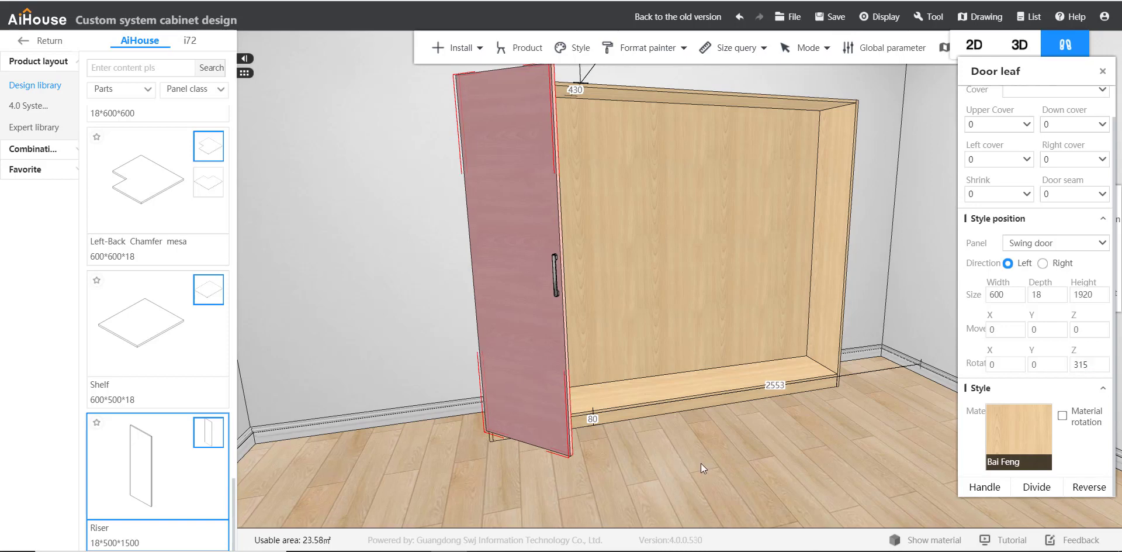
left_click(700, 463)
left_click_drag(705, 463, 585, 311)
left_click(566, 305)
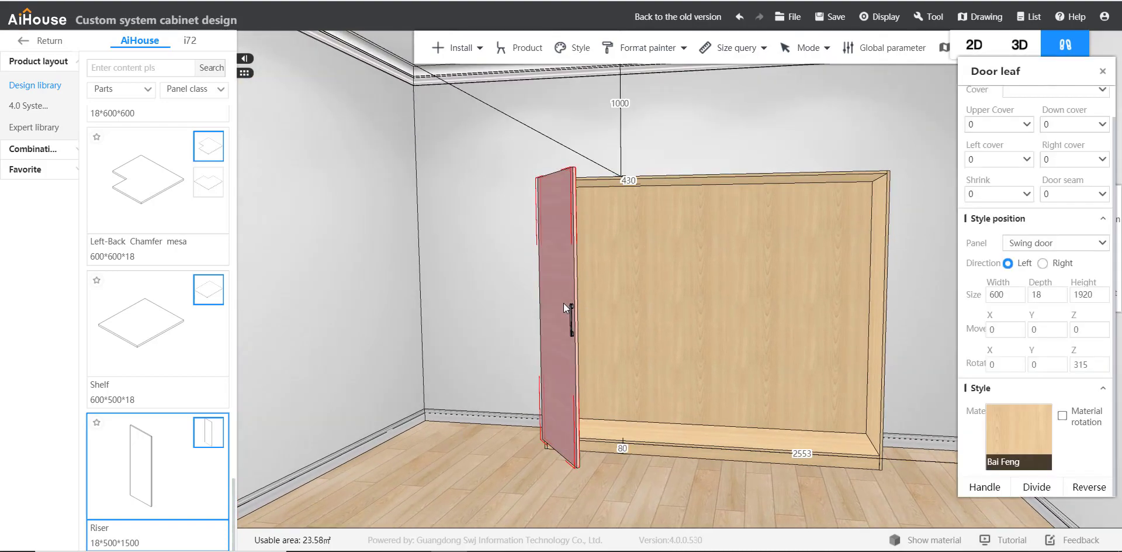
Copy the opened door leaf and set the copy's Z rotation to 45.
key("ctrl+c")
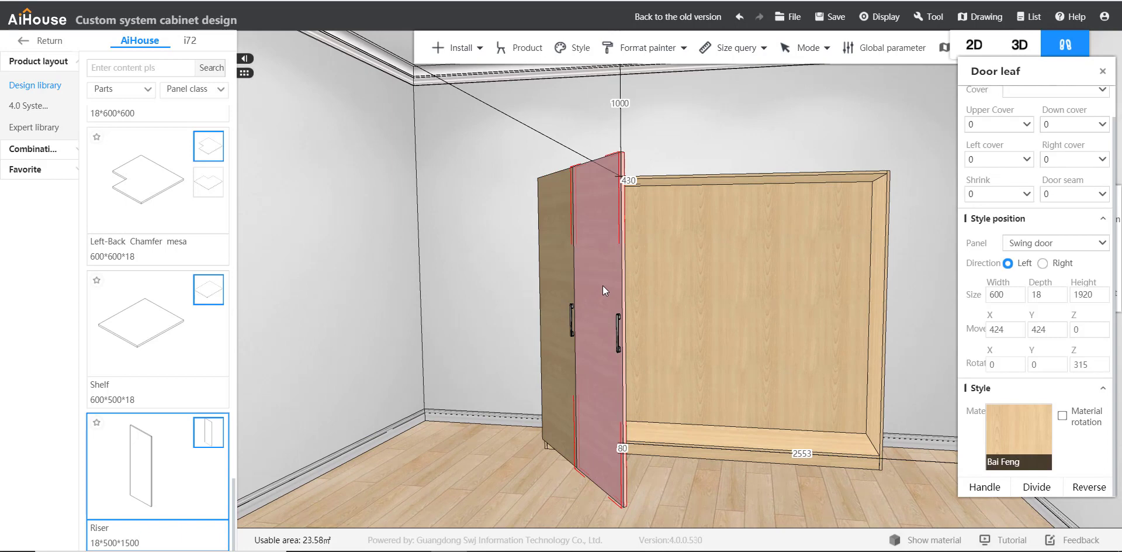
double_click(1087, 365)
type("45")
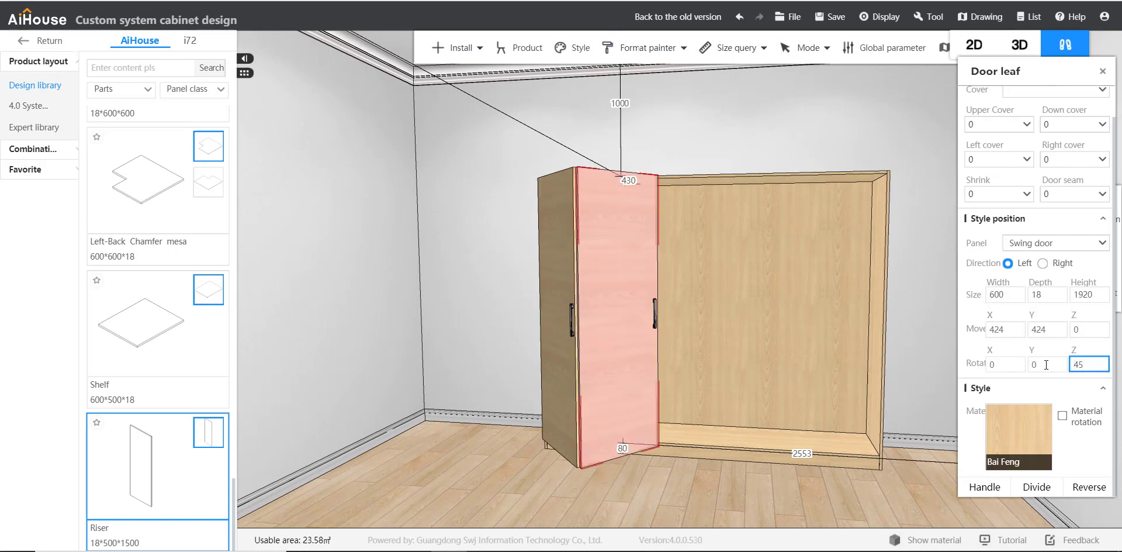
left_click(731, 476)
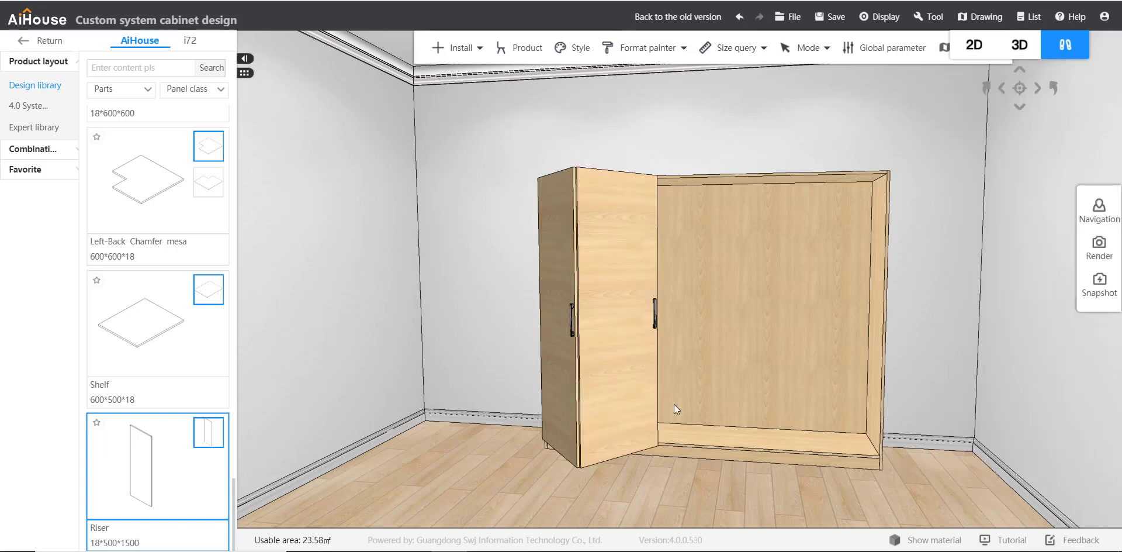
left_click(638, 338)
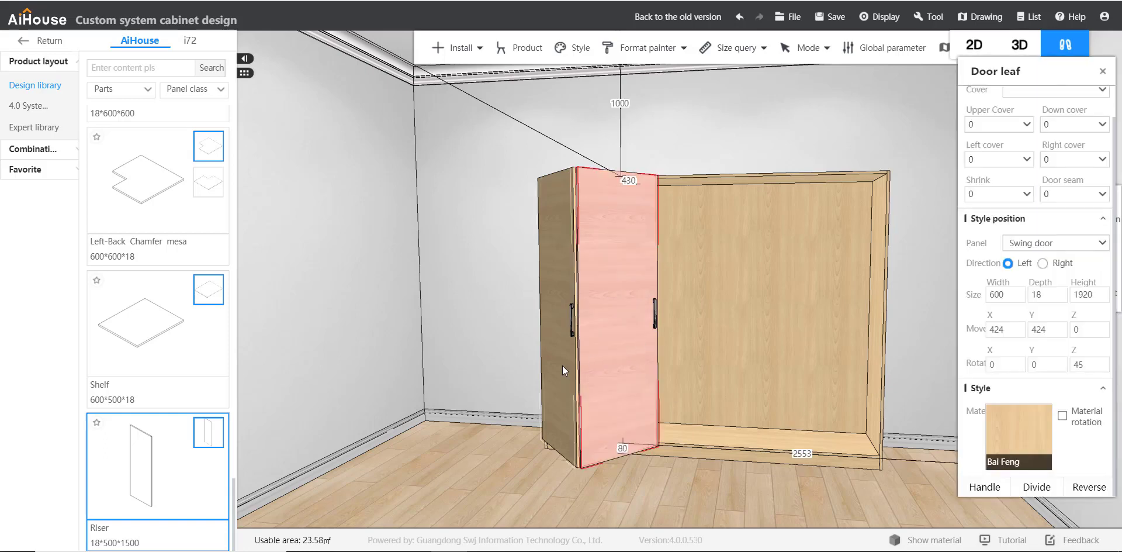
left_click(562, 366)
left_click(629, 354)
left_click(559, 337)
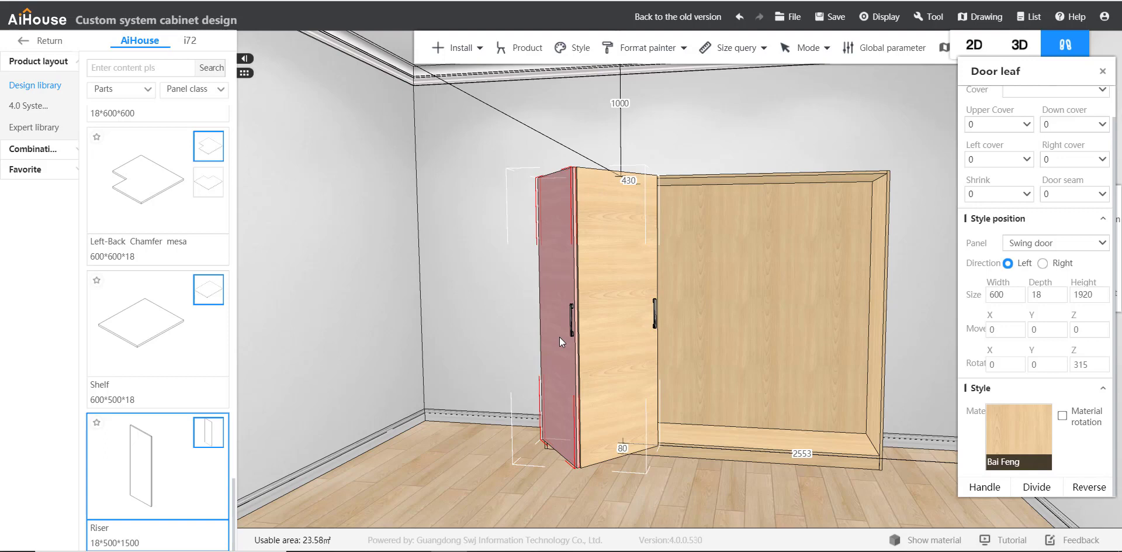
left_click_drag(559, 336, 596, 331)
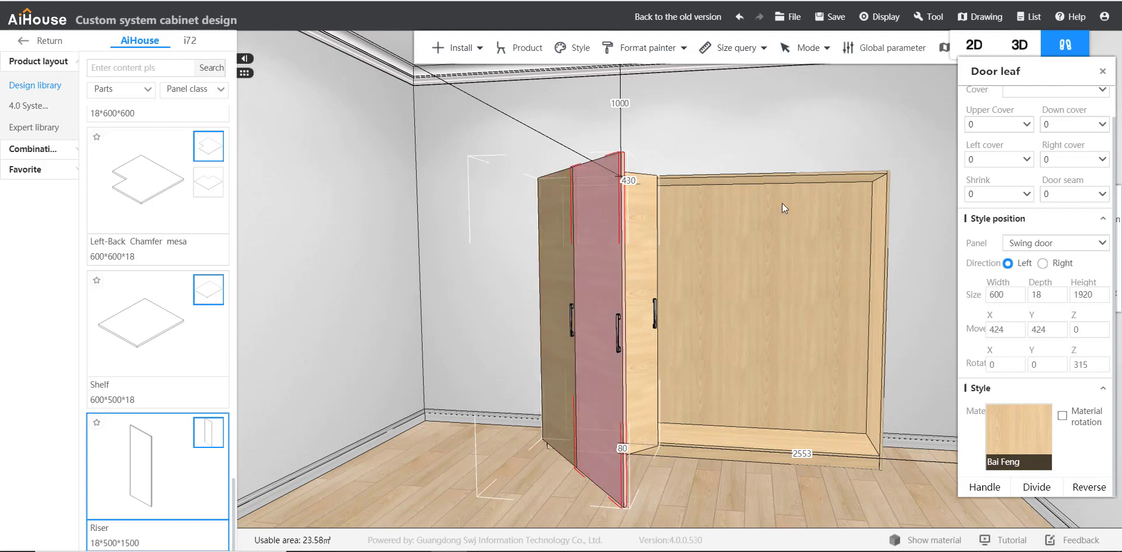
left_click_drag(620, 322, 655, 324)
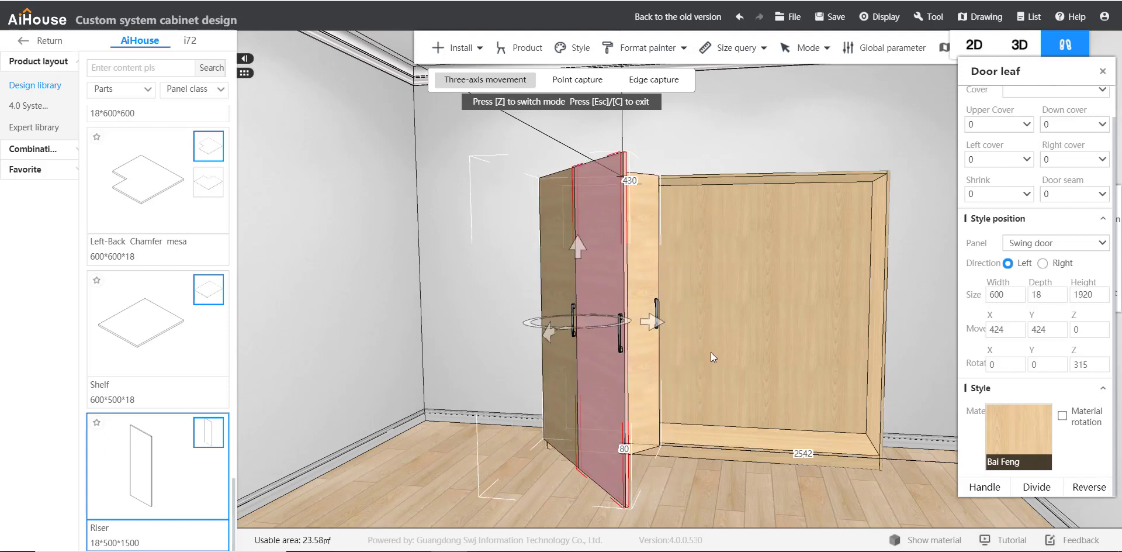
middle_click_drag(615, 381, 615, 381)
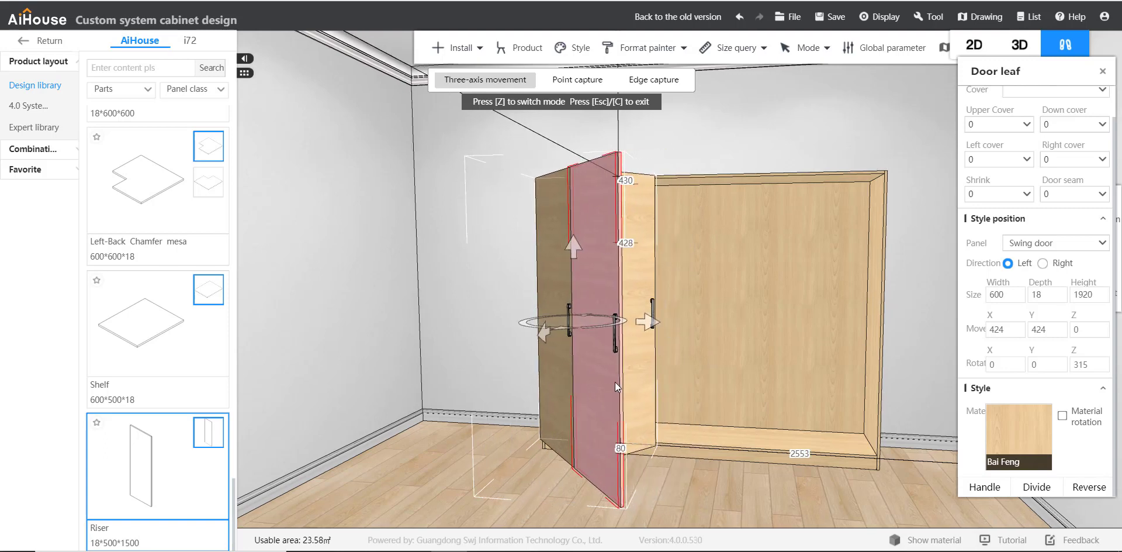
left_click(615, 381)
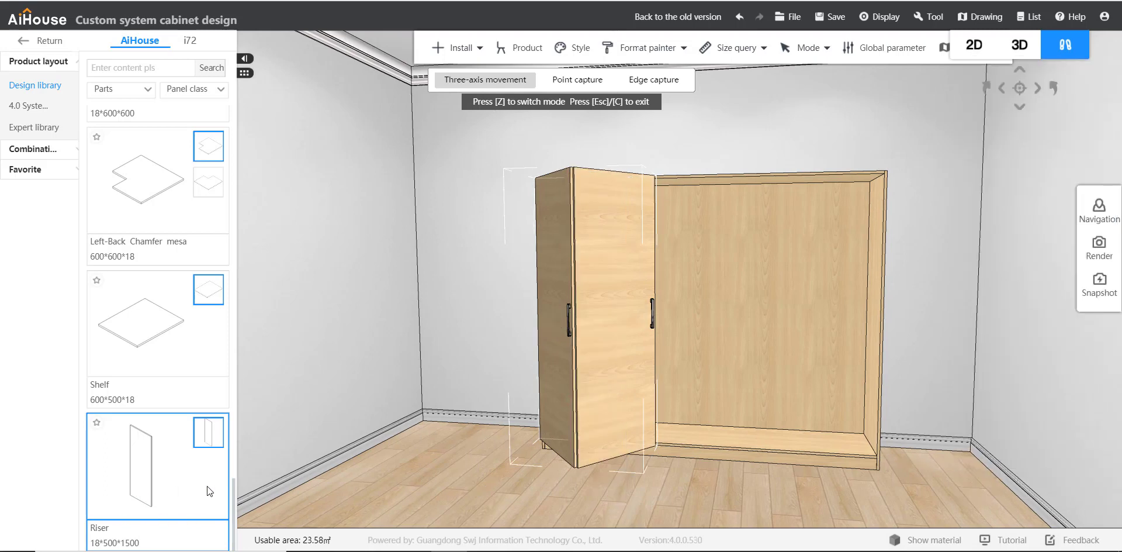
Place a new riser panel at the cabinet's right half, check the existing door leaf's size, and reselect the riser.
left_click_drag(207, 485, 810, 475)
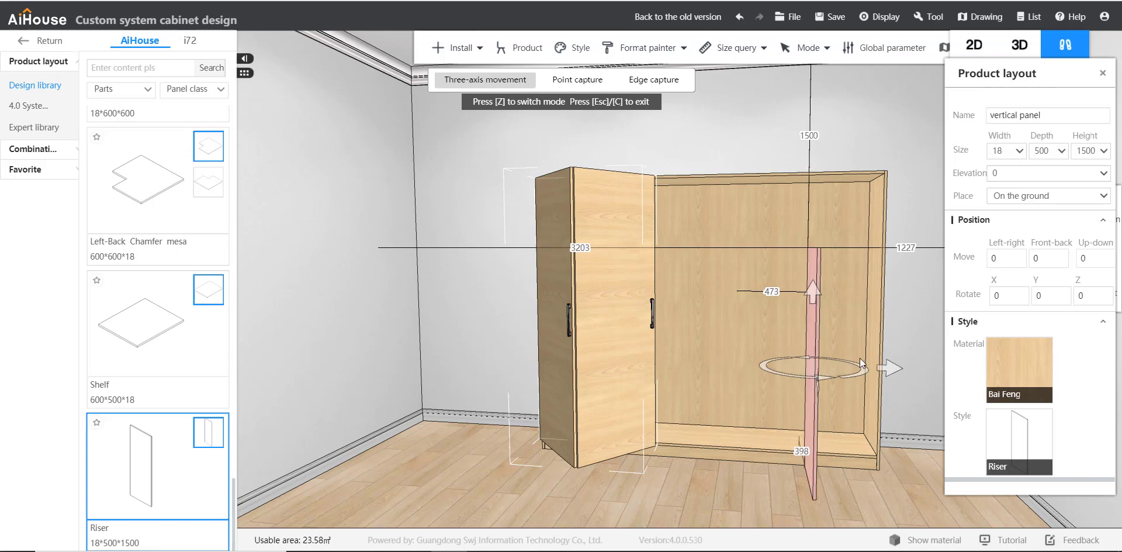
left_click(633, 236)
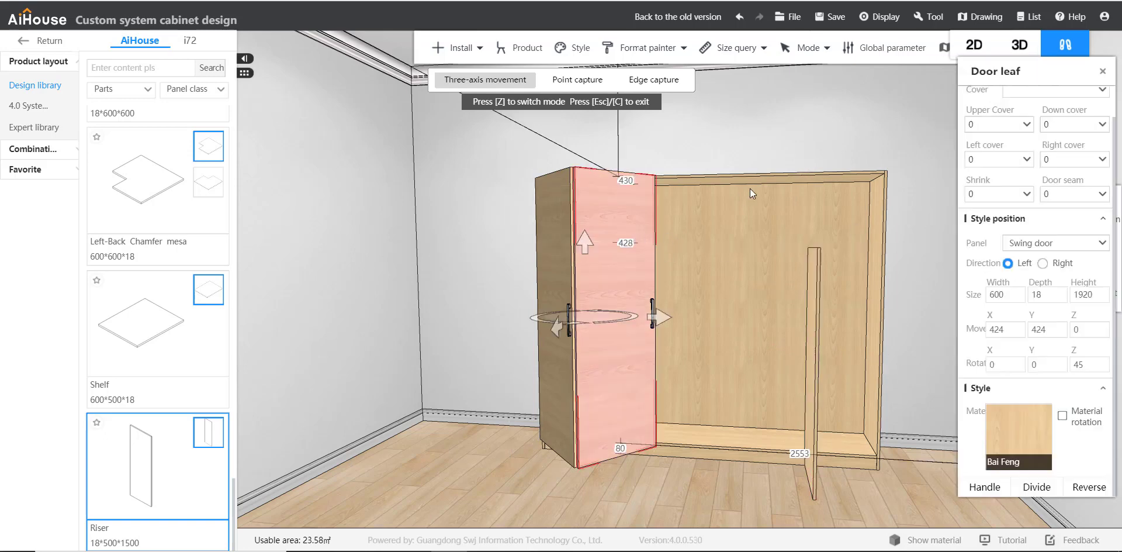
scroll(1014, 208, "up", 1)
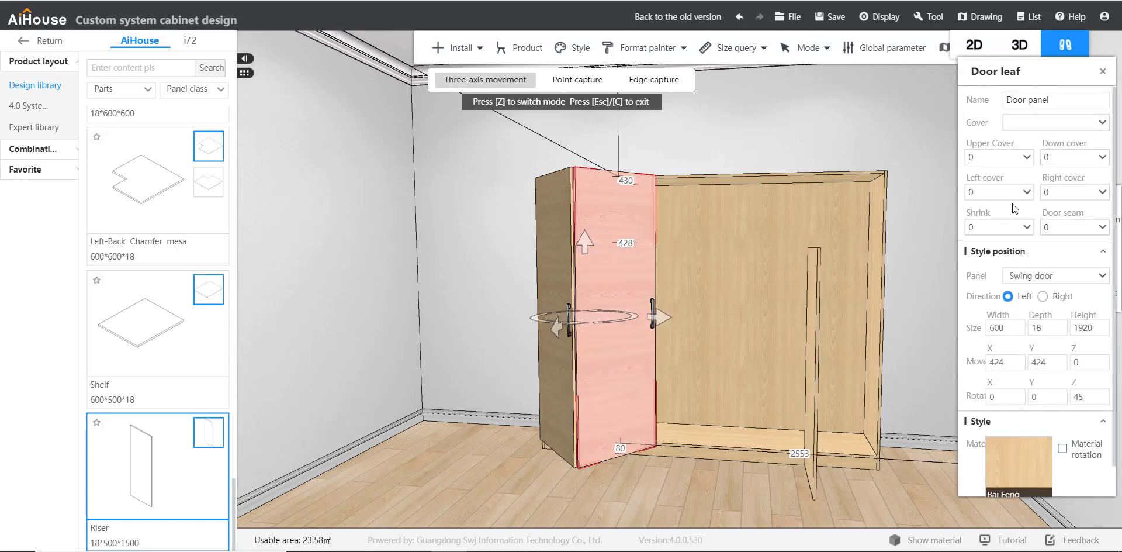
left_click(812, 336)
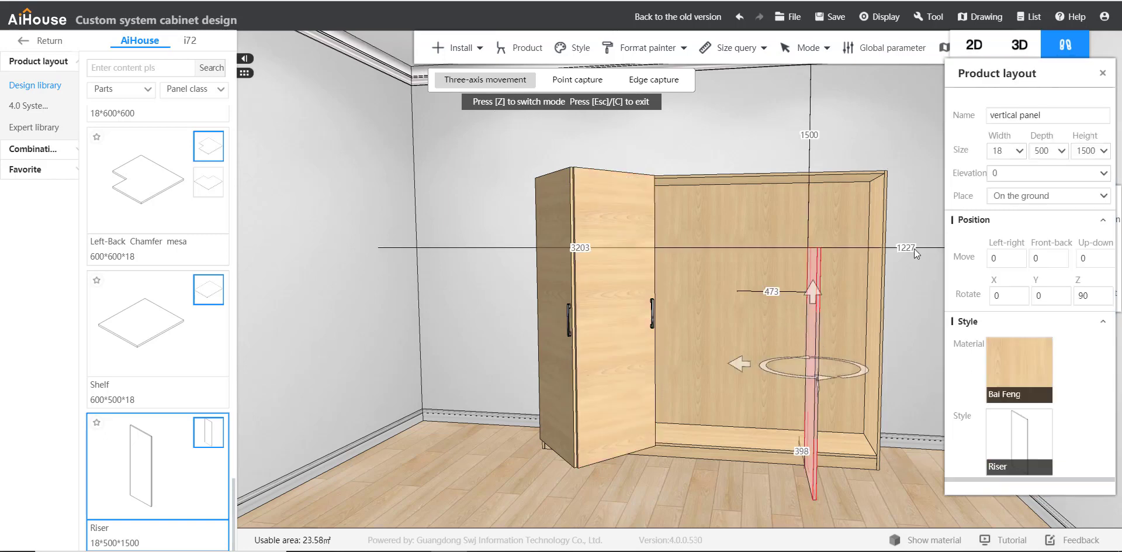
Set the riser's height to 1920 and its depth to 600.
left_click(1079, 152)
type("192")
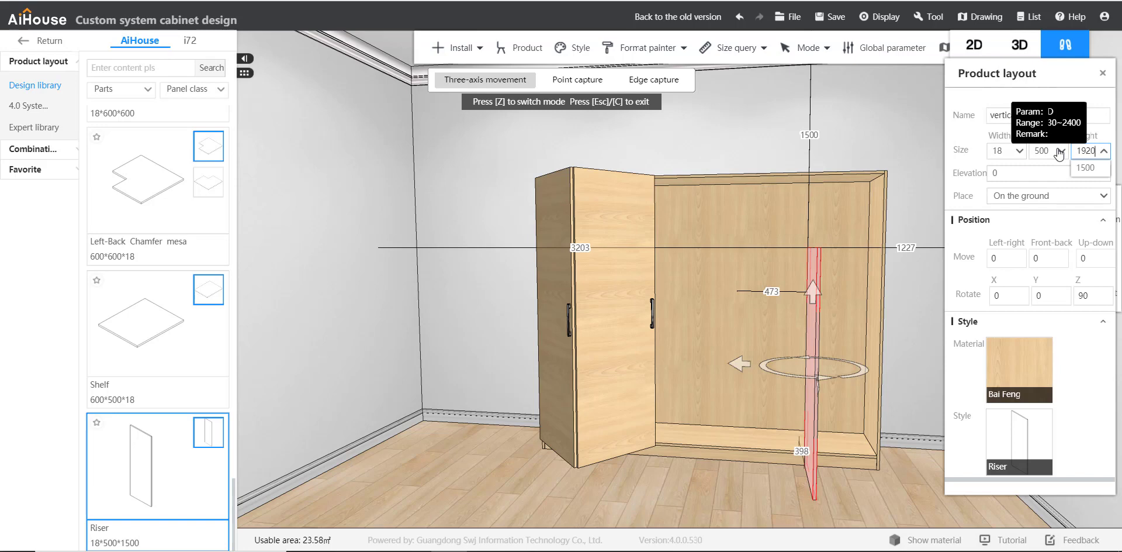
key("Return")
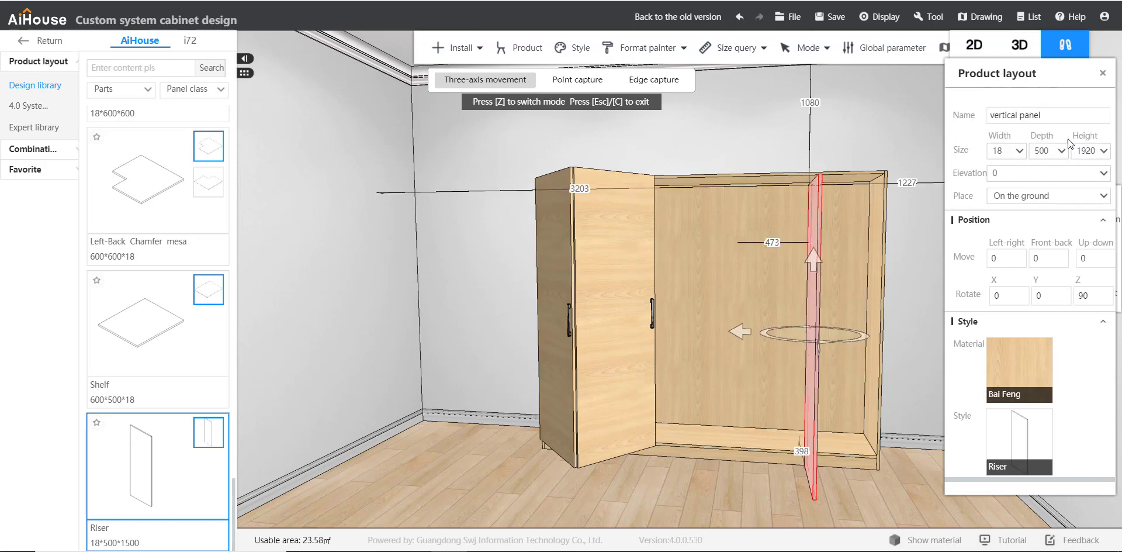
left_click_drag(1055, 151, 1008, 152)
type("600")
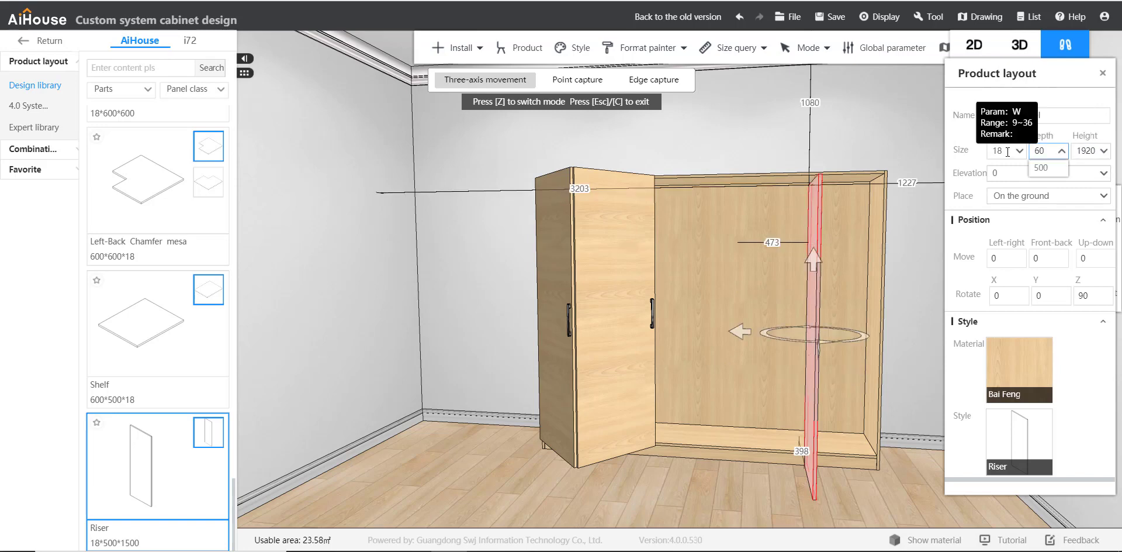
key("Return")
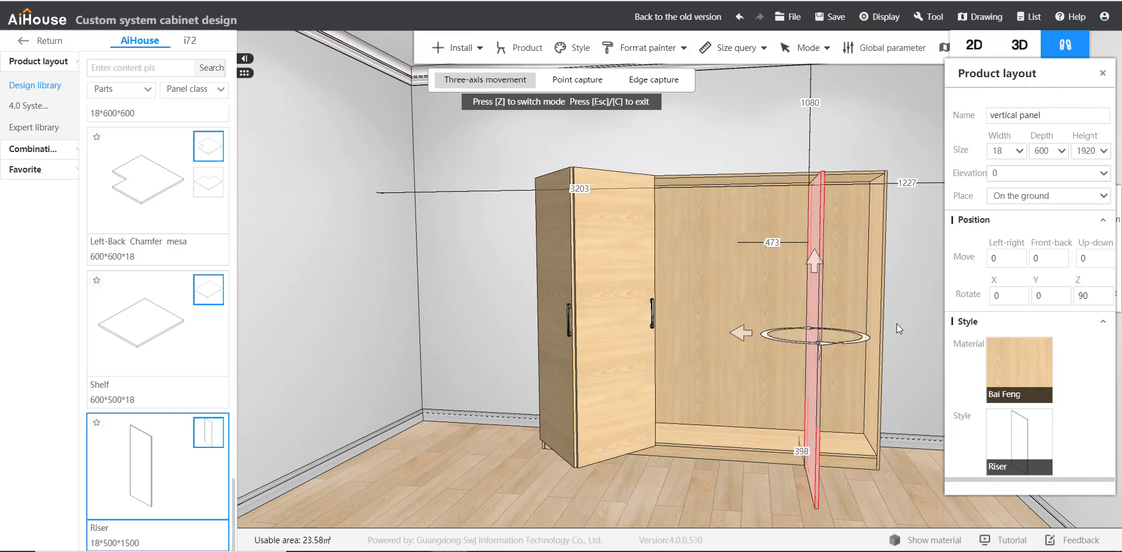
Turn the riser parallel to the cabinet front by setting its Z rotation to 0.
left_click_drag(1090, 298, 1061, 300)
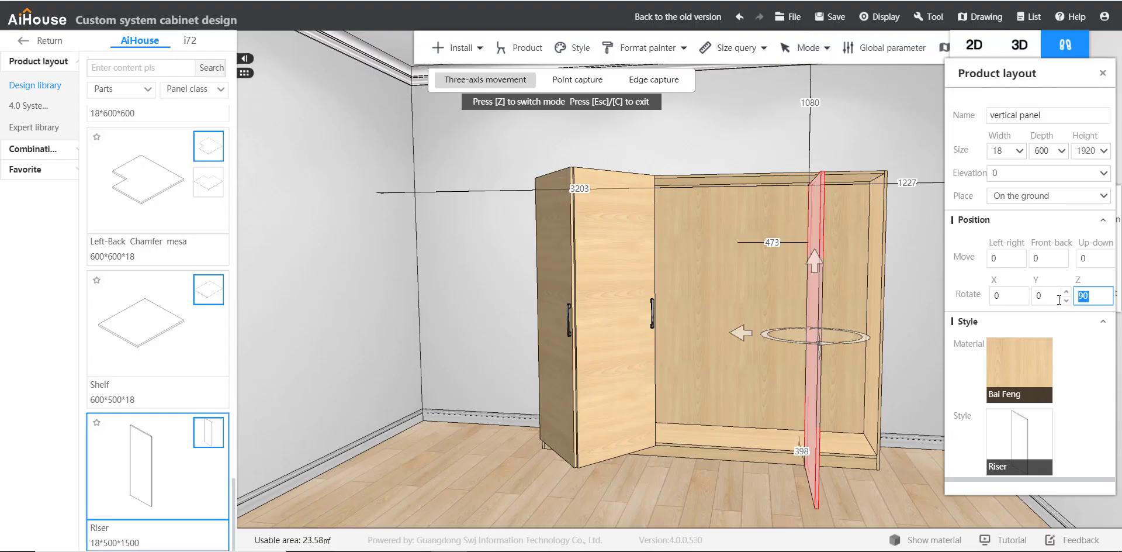
type("0")
key("Return")
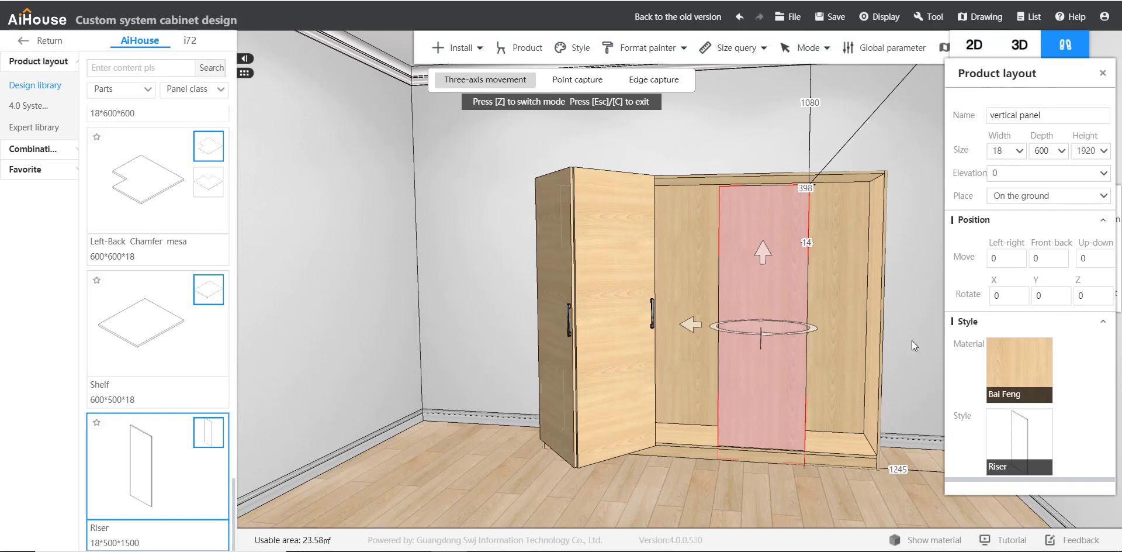
Move the riser to the cabinet's front face by setting its distance from the back wall to 430.
right_click_drag(819, 388, 748, 430)
scroll(783, 391, "down", 10)
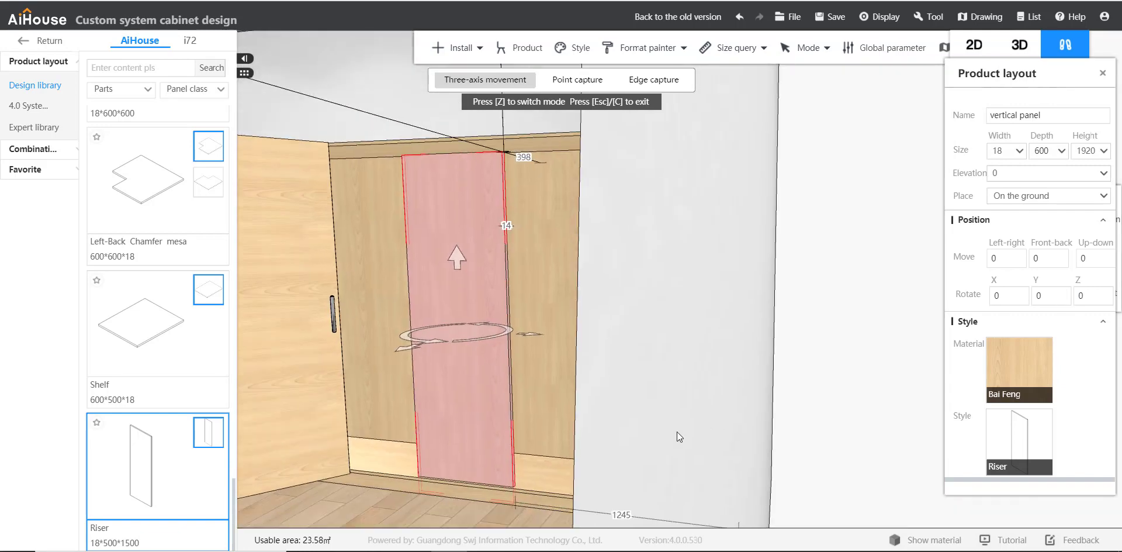
left_click_drag(717, 458, 724, 456)
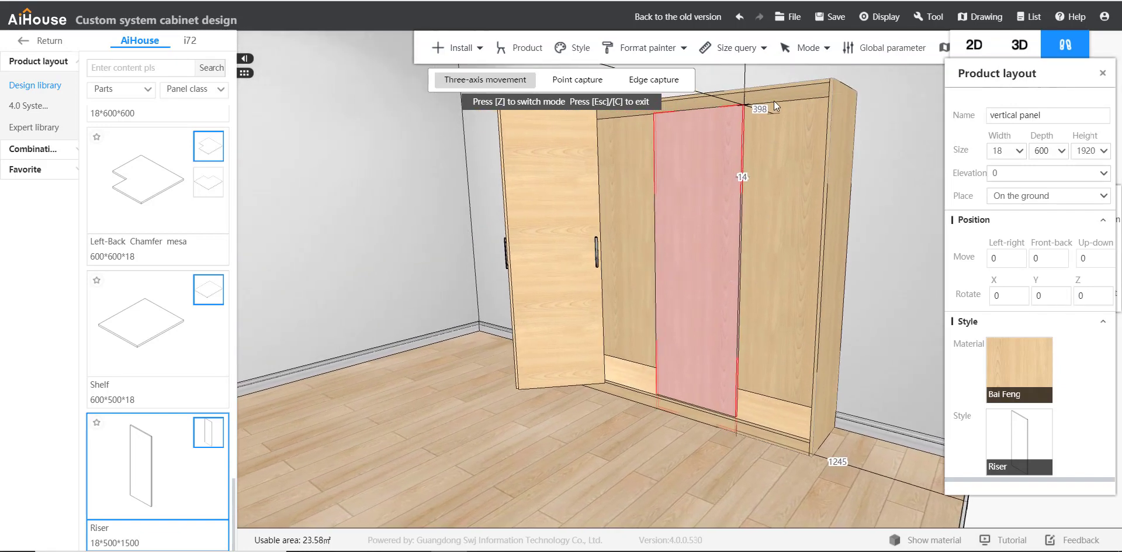
left_click(766, 107)
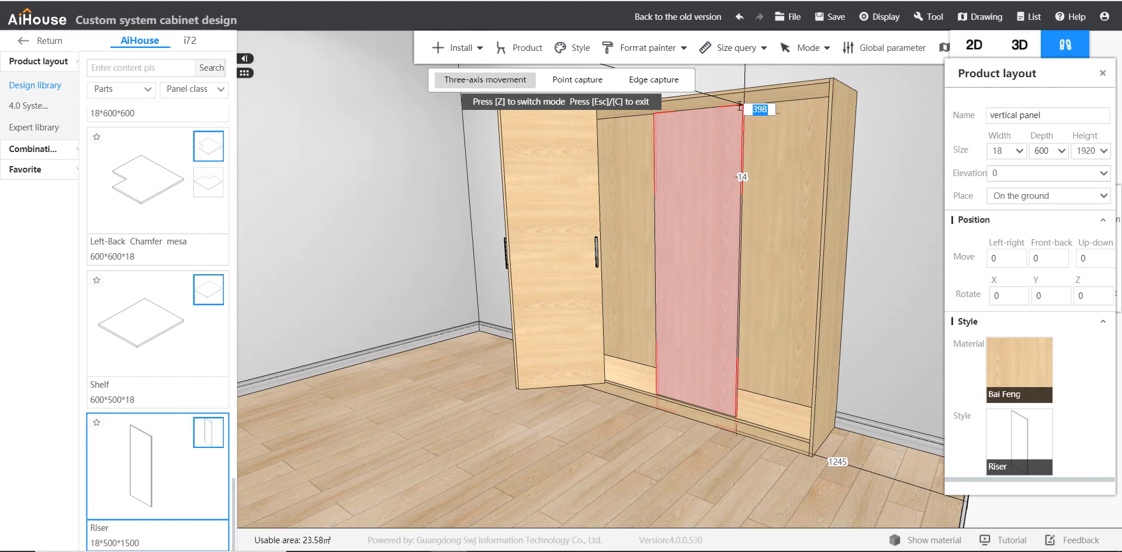
type("430")
key("Return")
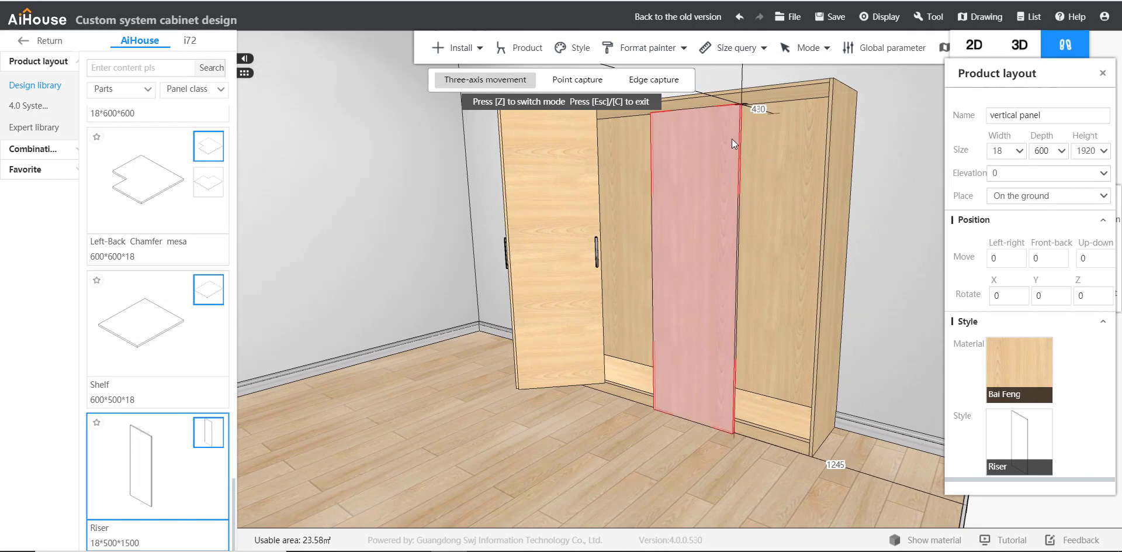
Raise the riser to an elevation of 80.
left_click(1005, 172)
type("80")
key("Return")
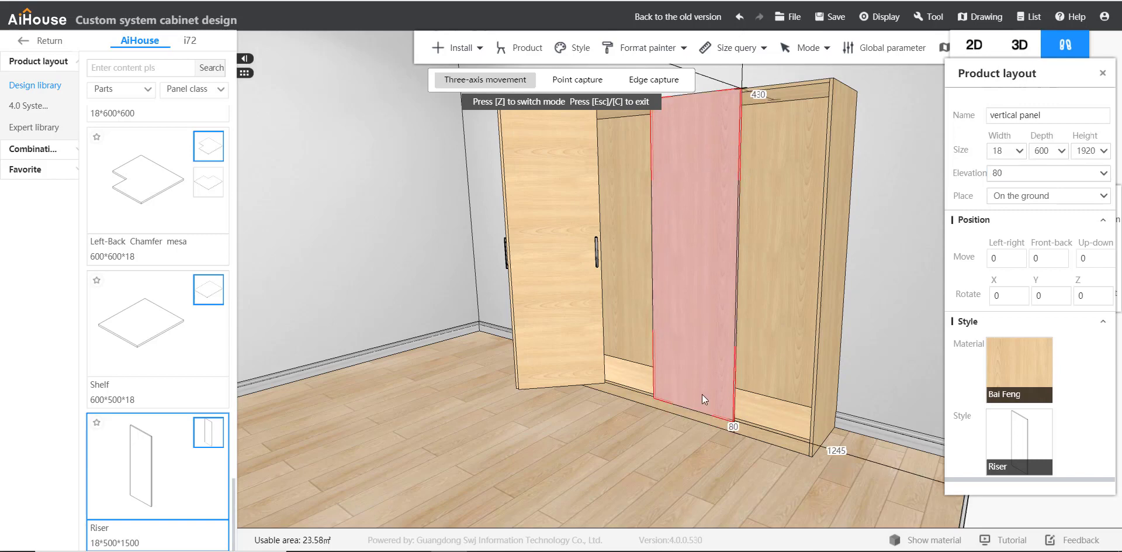
Check the cabinet's distance from the right wall and set the riser's distance from that wall to 754.
left_click(831, 320)
scroll(865, 315, "up", 3)
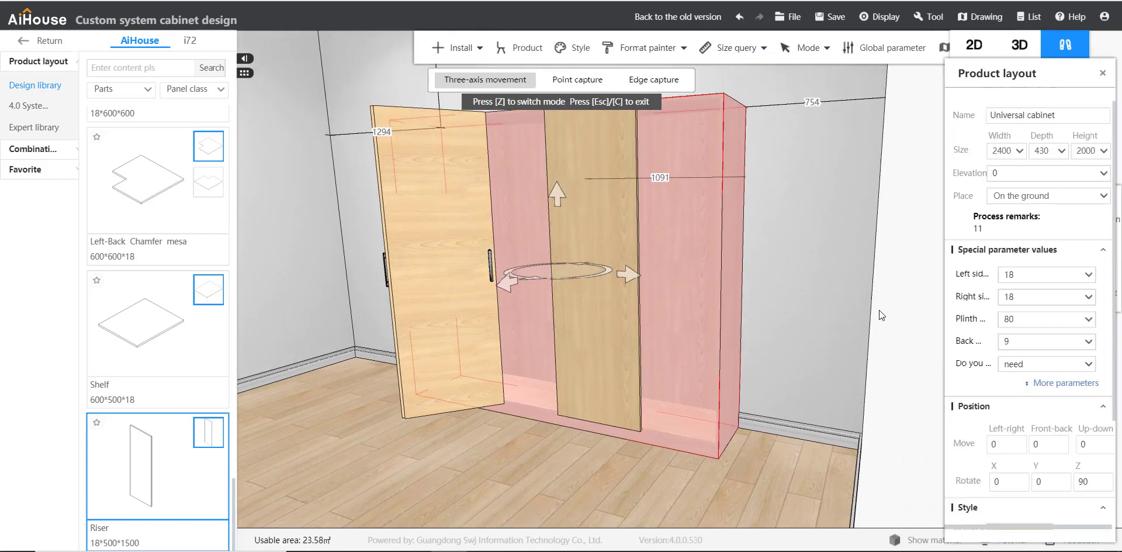
right_click_drag(879, 309, 791, 155)
left_click(608, 383)
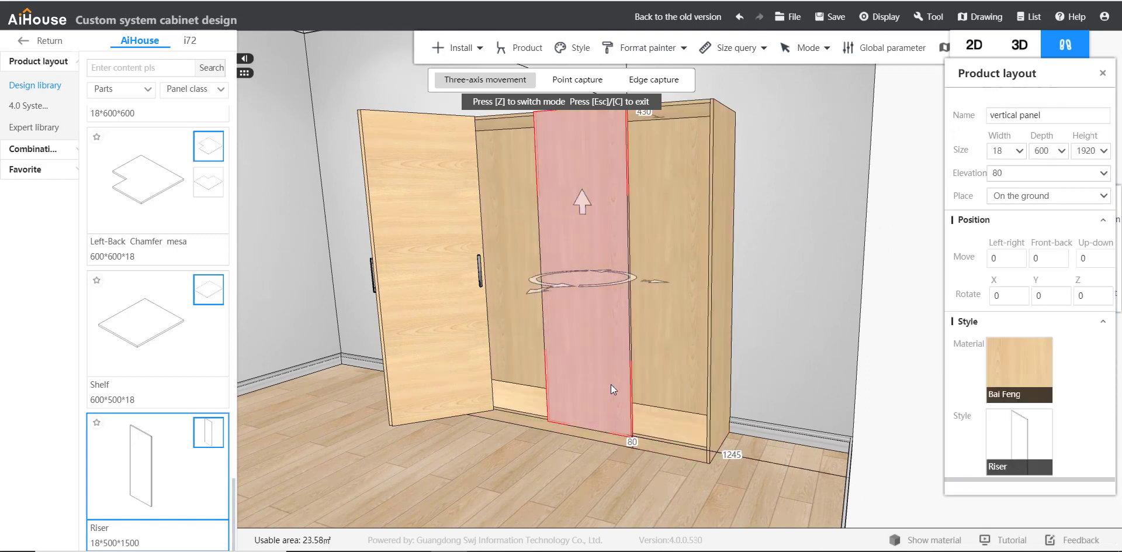
left_click_drag(702, 456, 701, 456)
type("754")
key("Return")
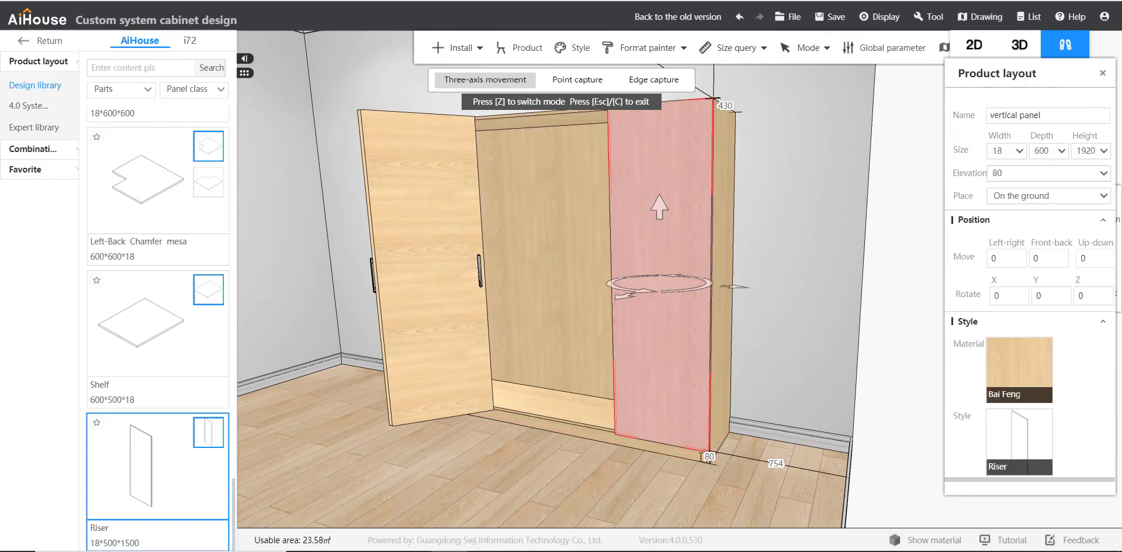
left_click(773, 195)
left_click_drag(763, 254, 942, 377)
scroll(953, 393, "down", 2)
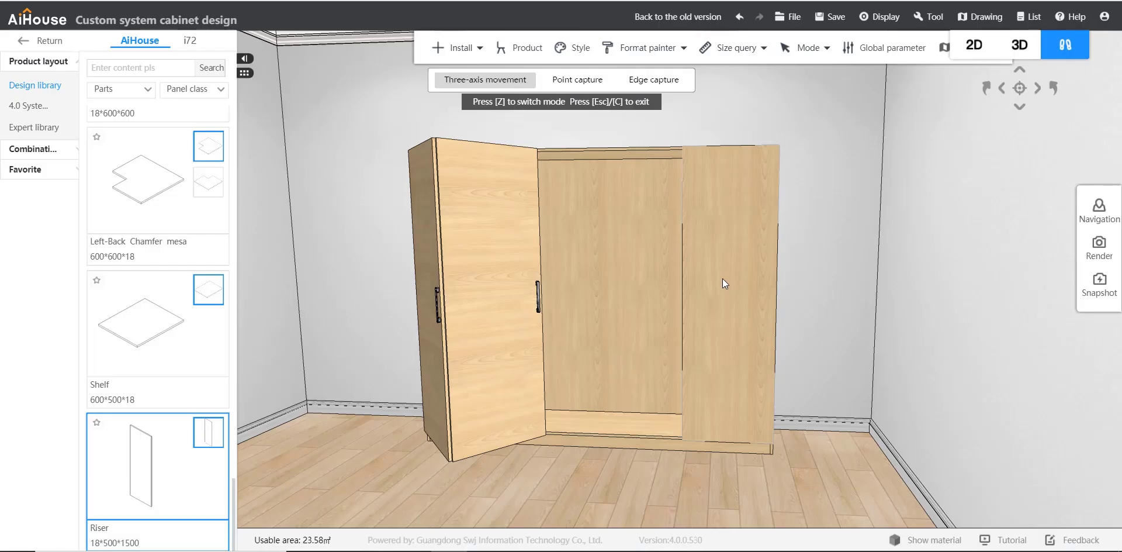
left_click(723, 279)
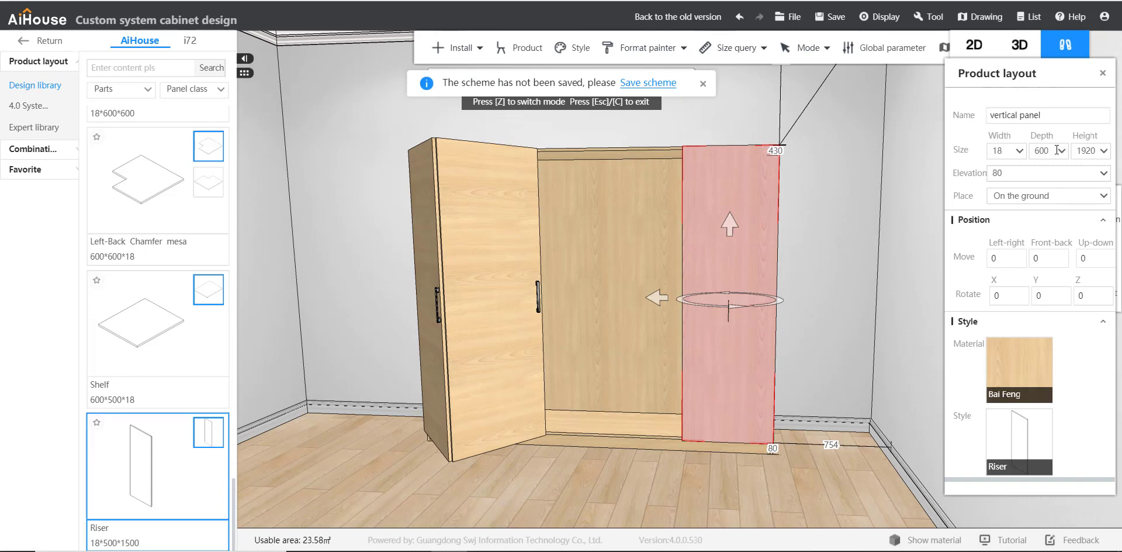
right_click(738, 185)
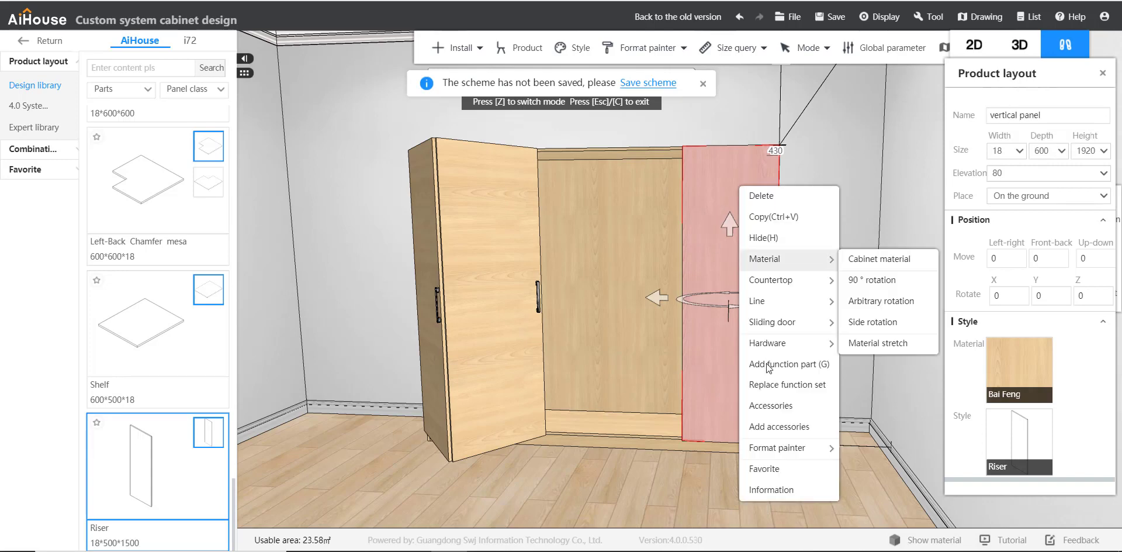
left_click(833, 141)
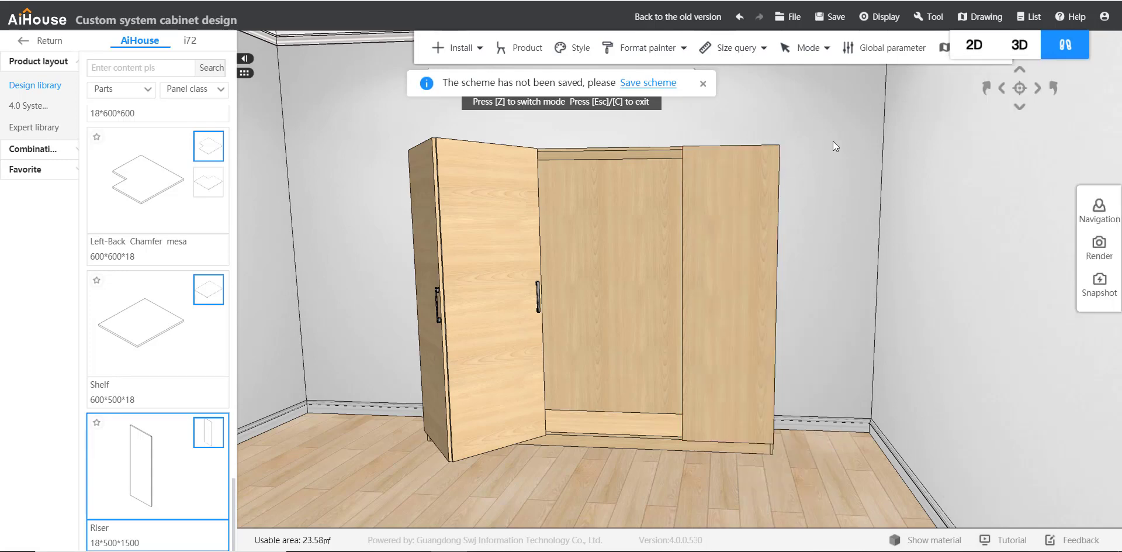
Transfer the riser's board to a door leaf using board selection mode.
key("z")
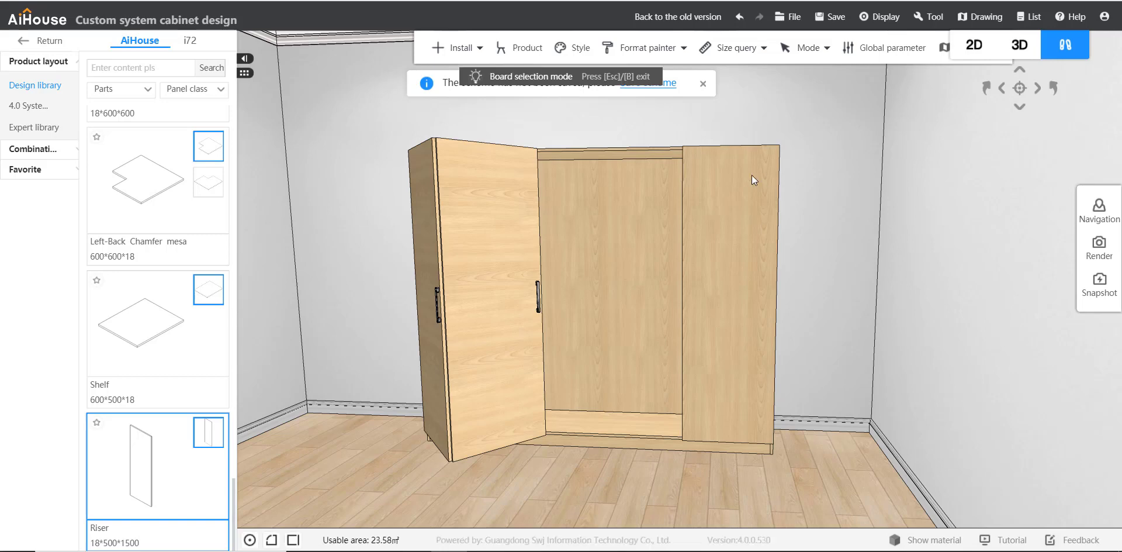
left_click(752, 174)
right_click(752, 175)
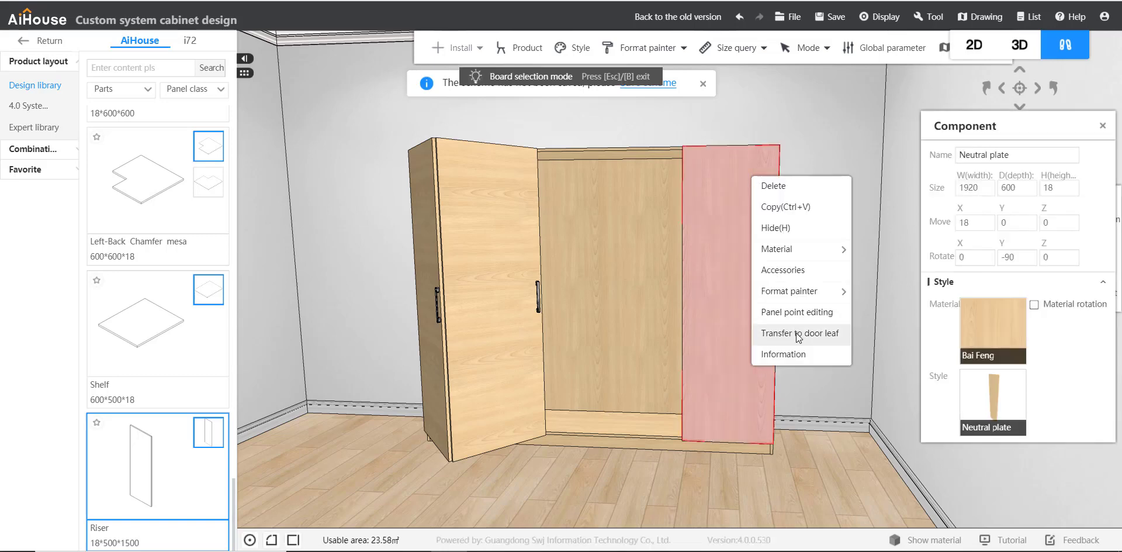
left_click(814, 326)
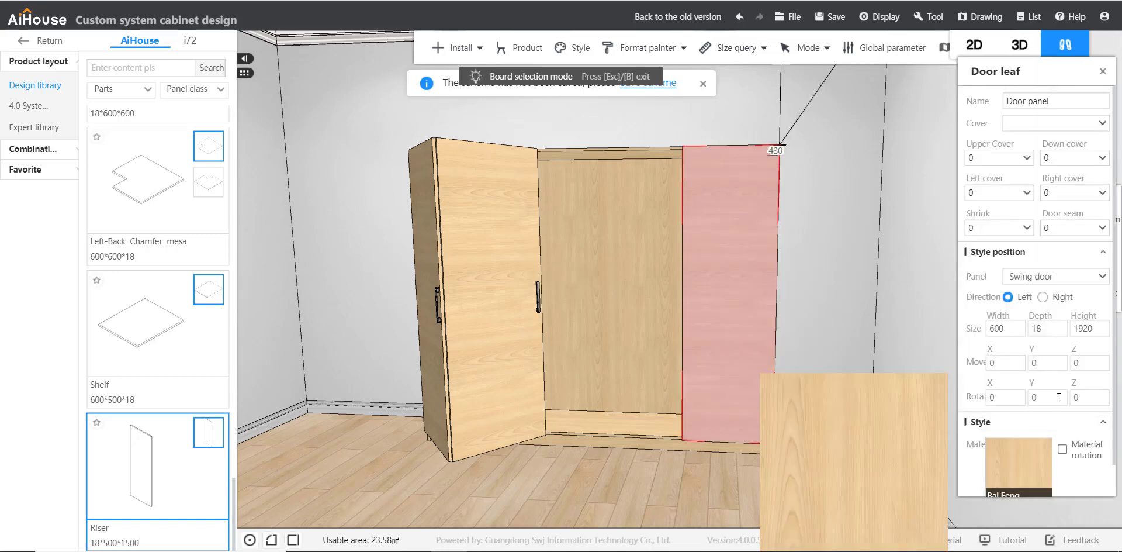
Add a Y92-160 handle from the Modern Handle library to the right-hand door leaf.
scroll(1017, 456, "down", 1)
left_click(984, 487)
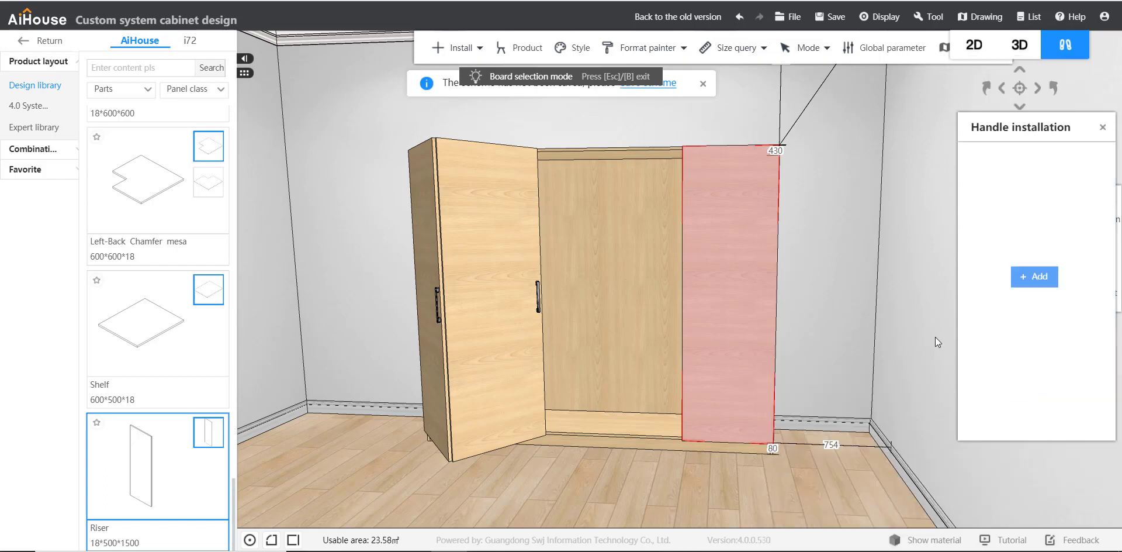
left_click(1017, 277)
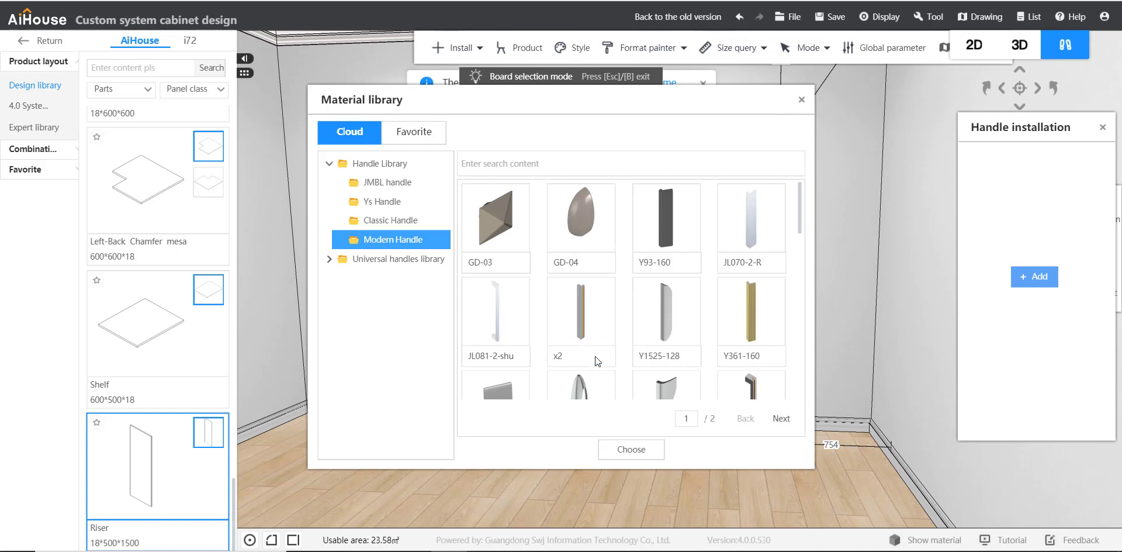
scroll(595, 304, "down", 5)
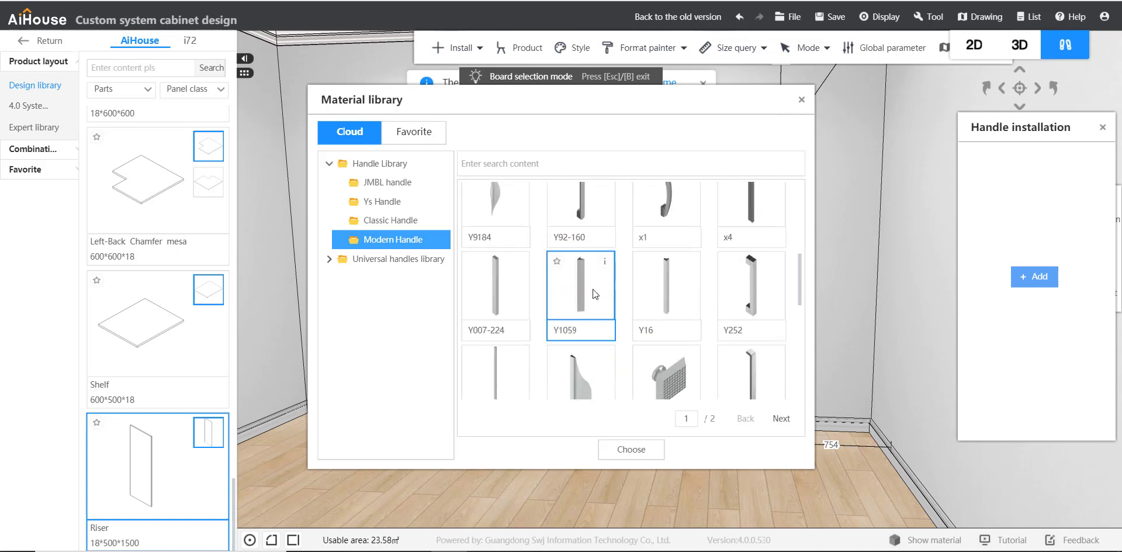
left_click_drag(661, 103, 928, 113)
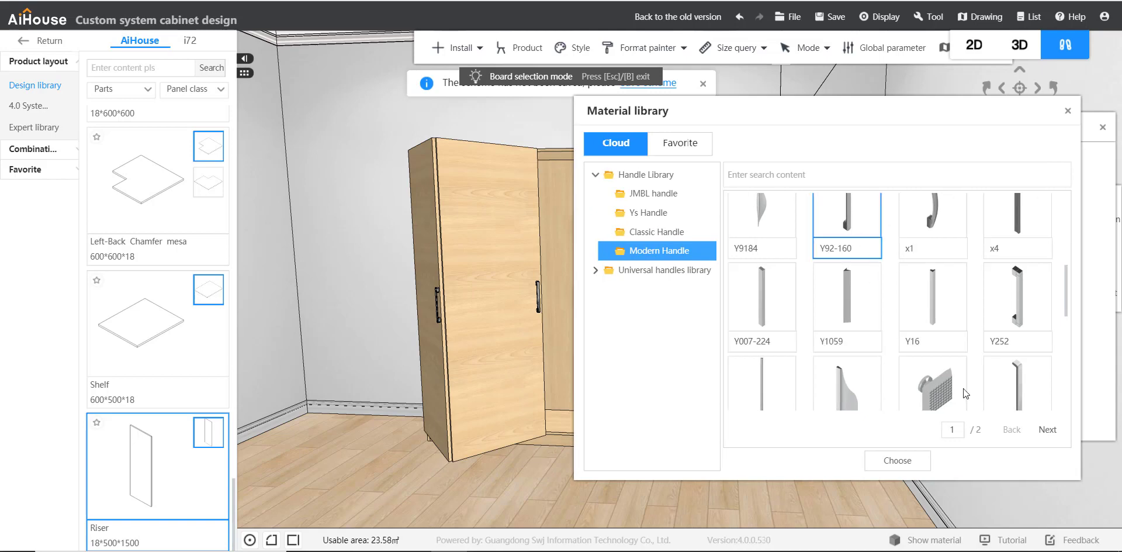
mouse_move(847, 298)
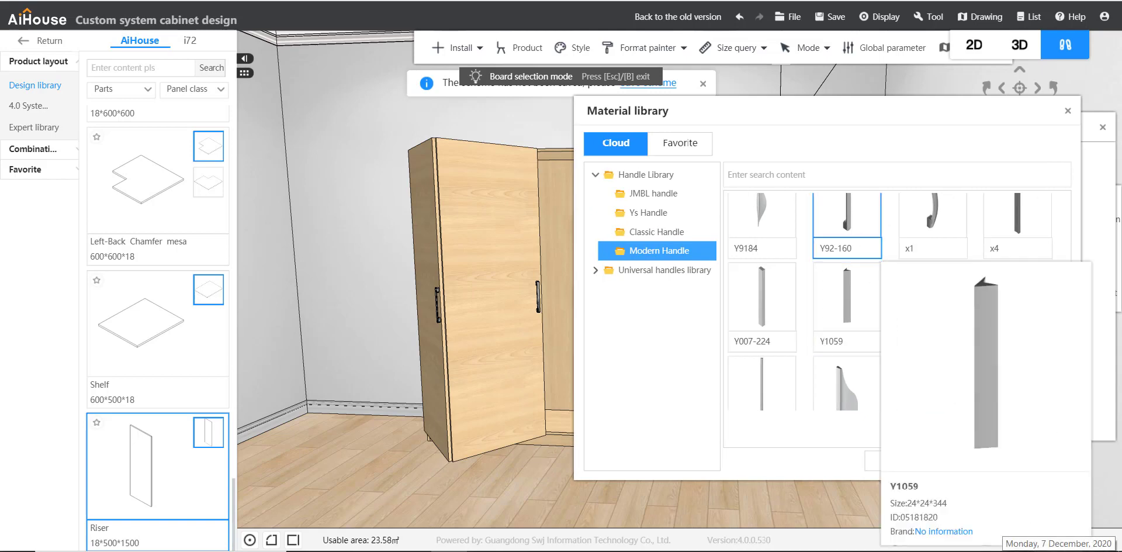
left_click(847, 298)
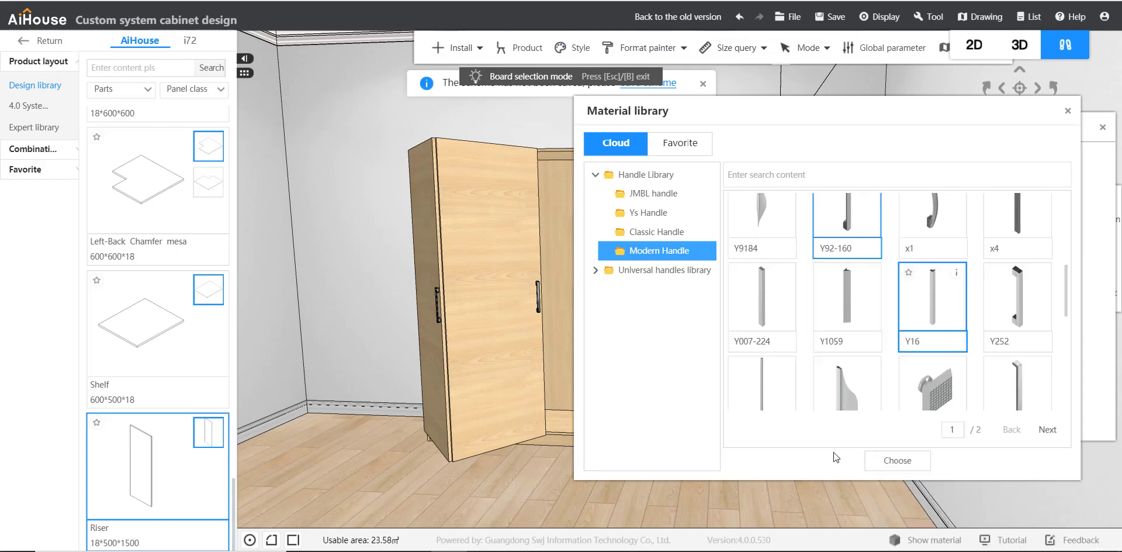
left_click(892, 461)
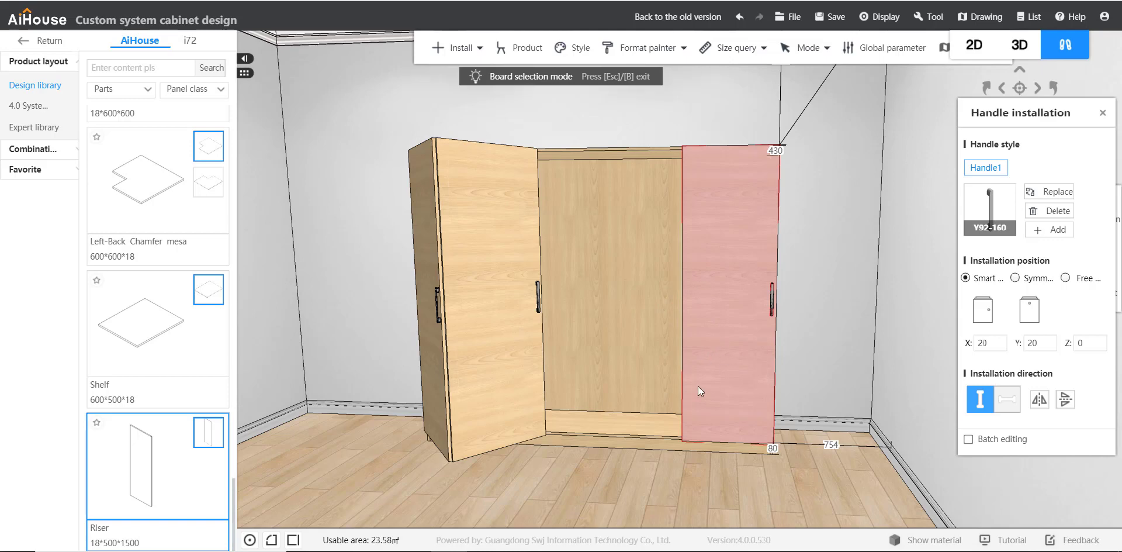
Set the door leaf's distance from the right wall to 1354 and leave board selection mode.
left_click(840, 445)
key("Return")
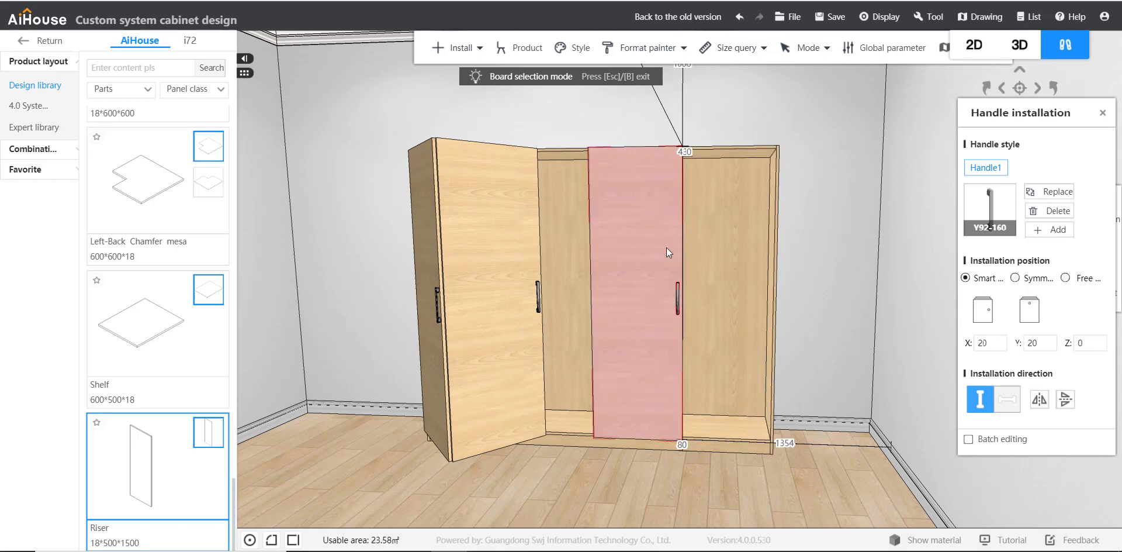
left_click(1103, 113)
key("Escape")
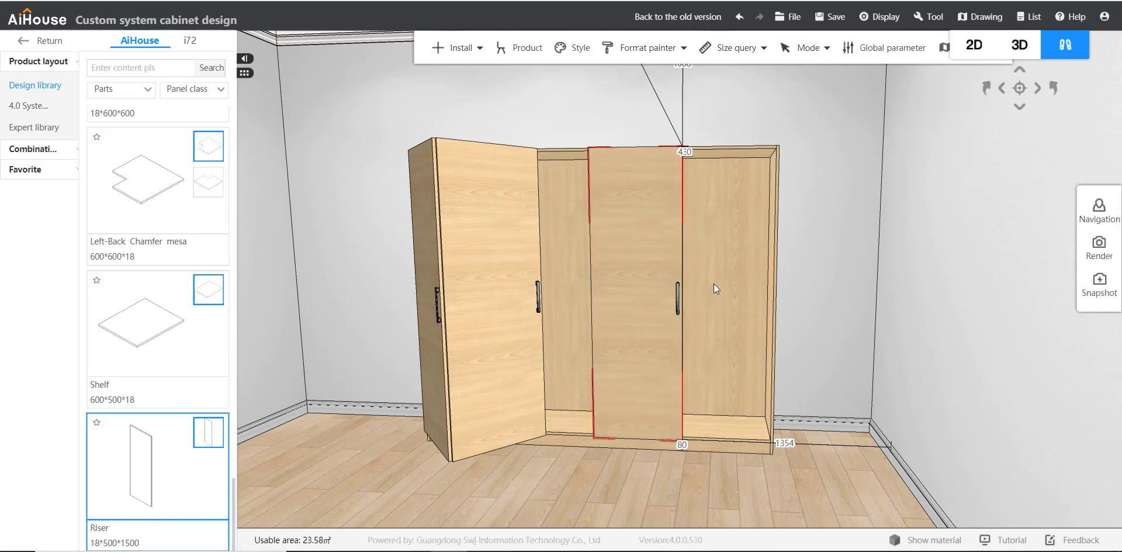
Open the door leaf by setting its Z rotation to 315.
left_click(651, 249)
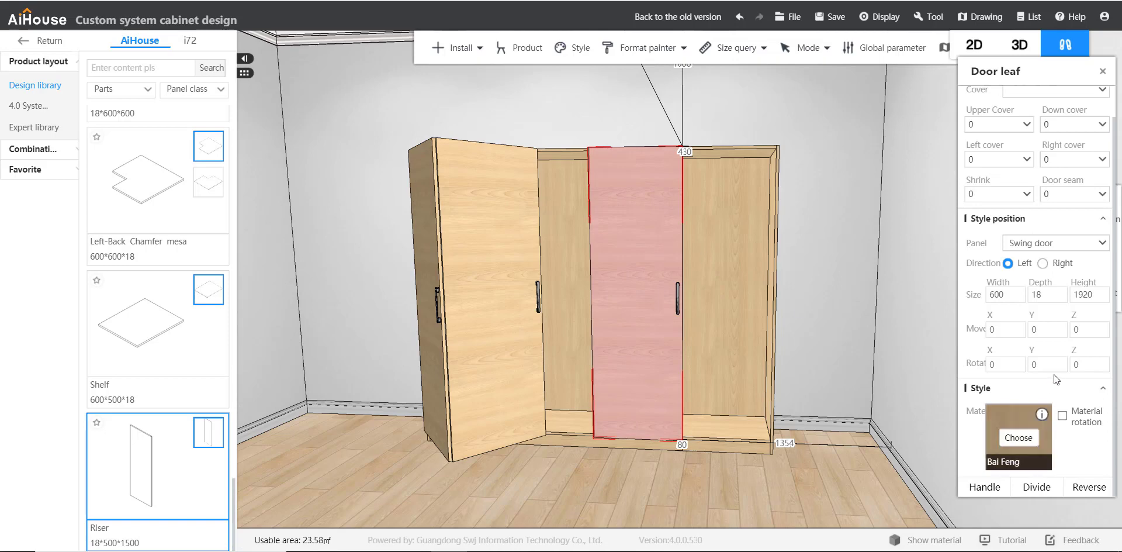
left_click(1088, 364)
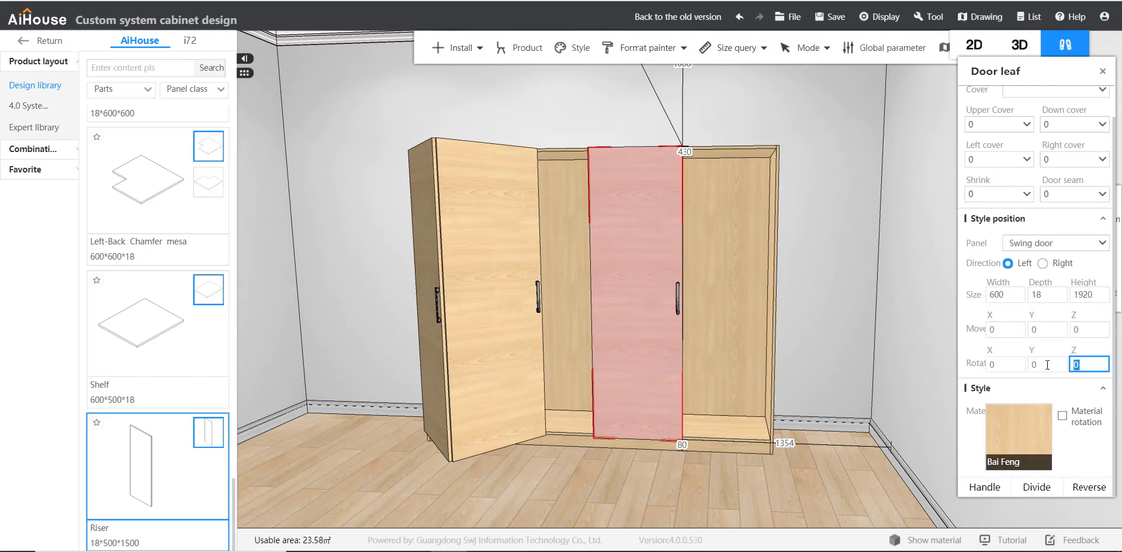
type("315")
key("Return")
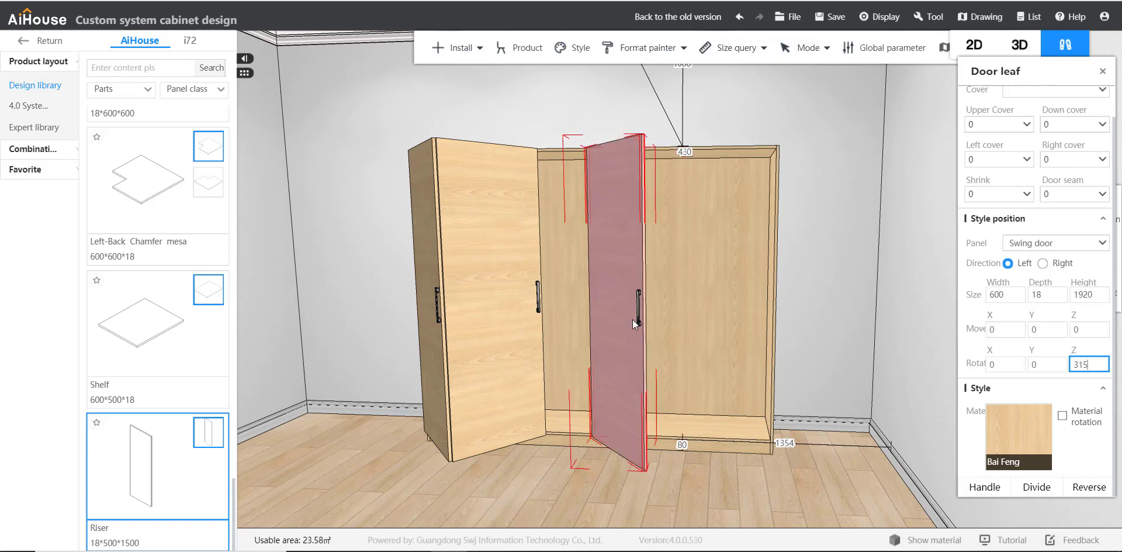
Duplicate the opened door leaf and place the copy against its free edge.
key("ctrl+v")
left_click(633, 345)
left_click_drag(632, 345, 665, 339)
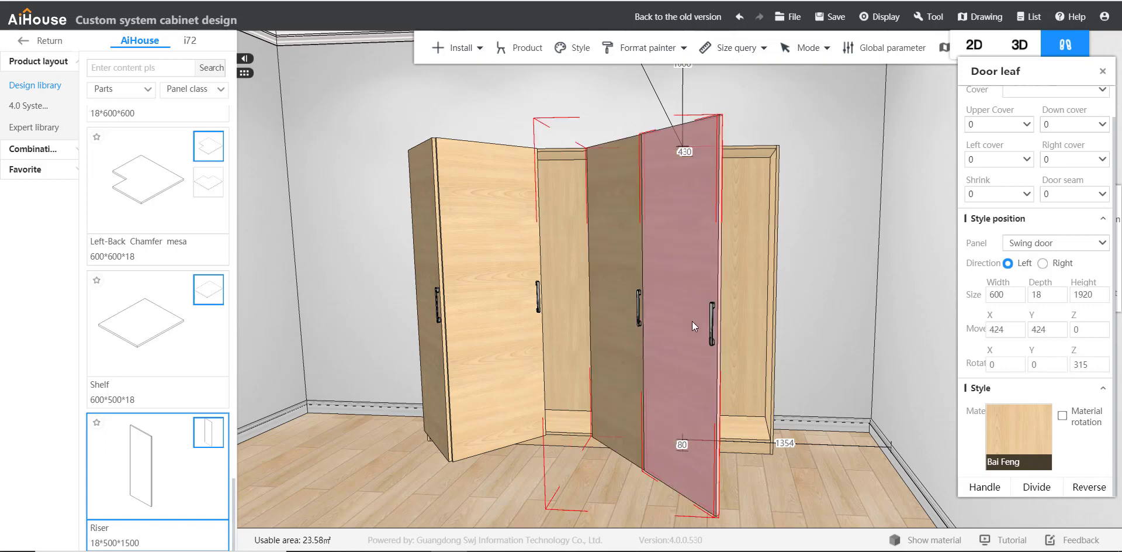
left_click(795, 500)
left_click(703, 442)
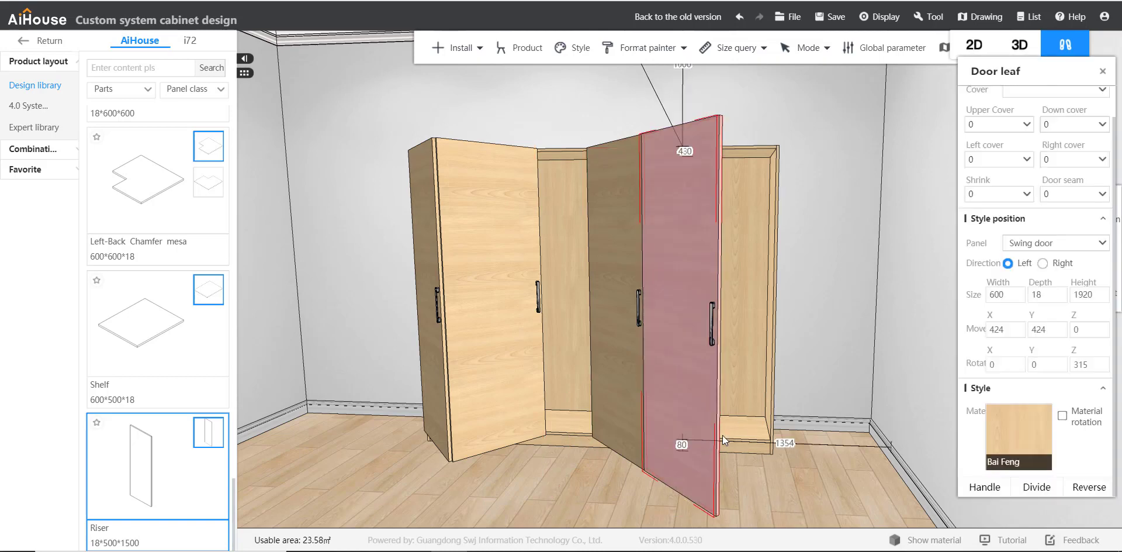
Fold the copied leaf back toward the cabinet by setting its Z rotation to 45.
left_click(1089, 365)
type("45z")
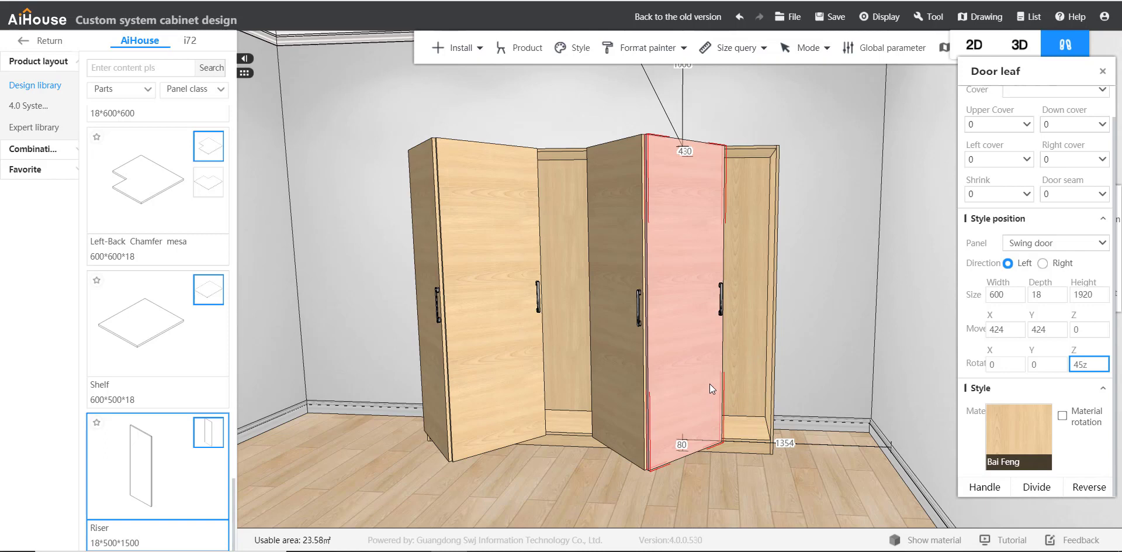
key("Return")
Slide the new folding pair along the cabinet front to its right end, about 1011 from the right wall, using three-axis movement.
key("c")
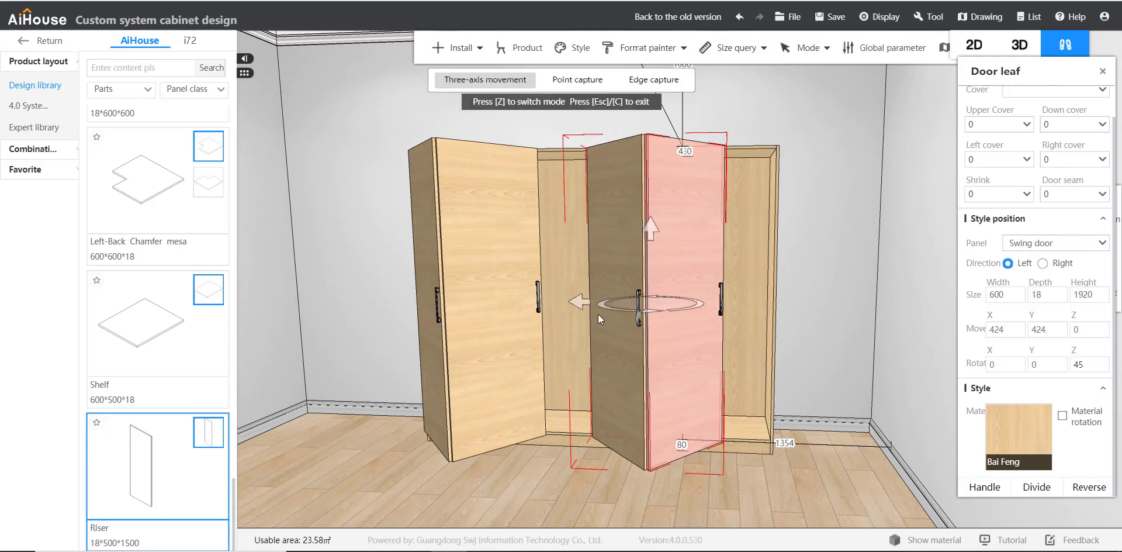
left_click_drag(580, 304, 629, 307)
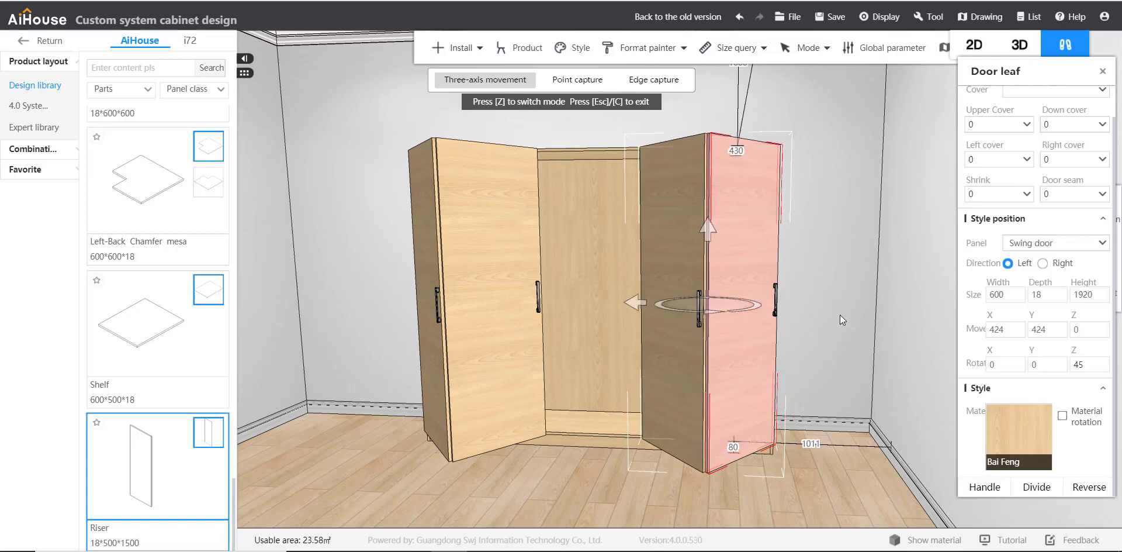
right_click_drag(748, 342, 747, 342)
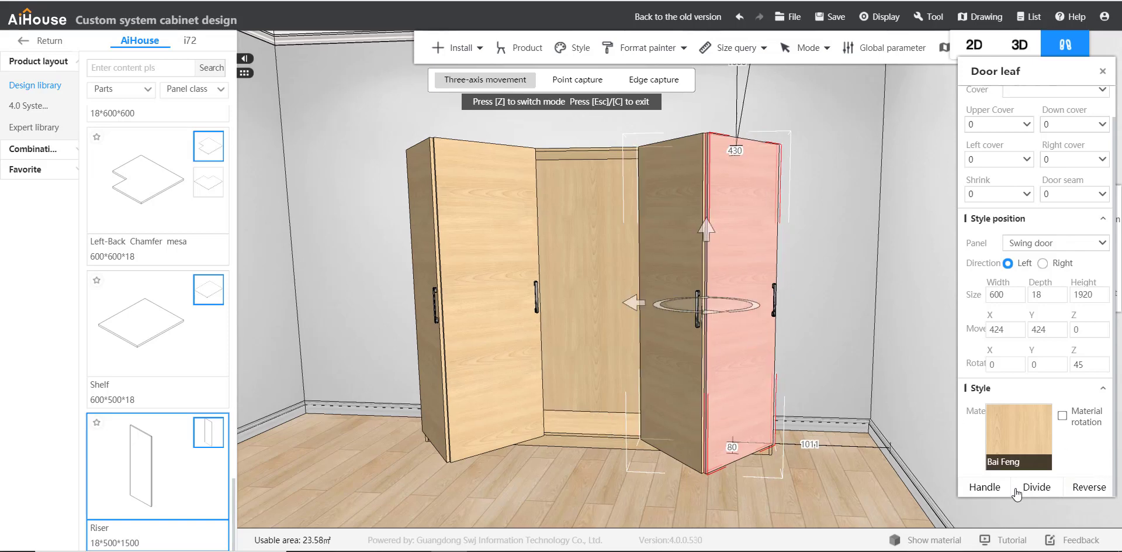
Switch the right pair's outer leaf handle to free installation and place it at the leaf's middle-left position.
left_click(994, 491)
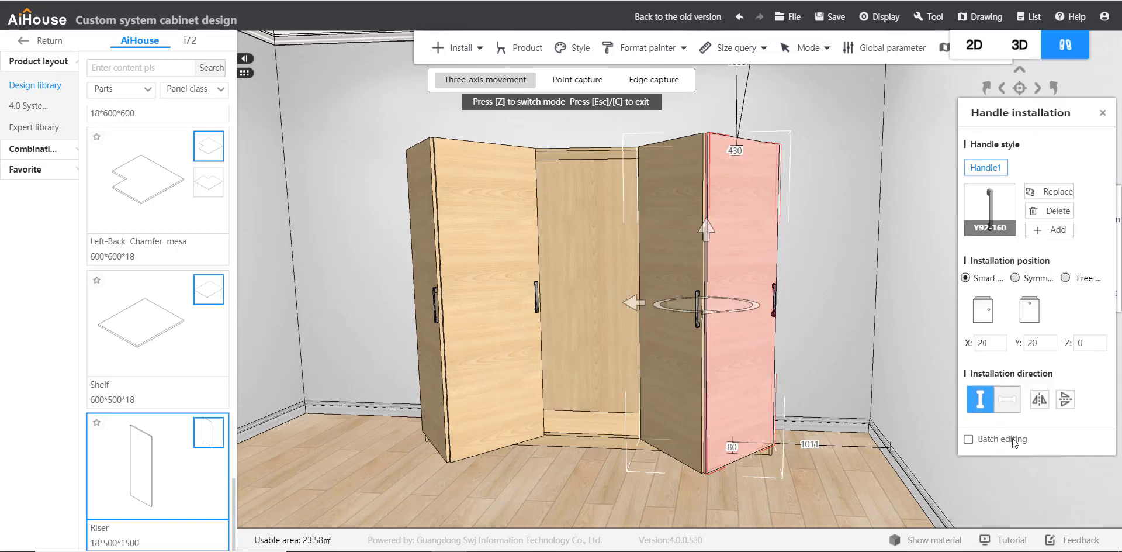
left_click(1075, 280)
left_click(1015, 310)
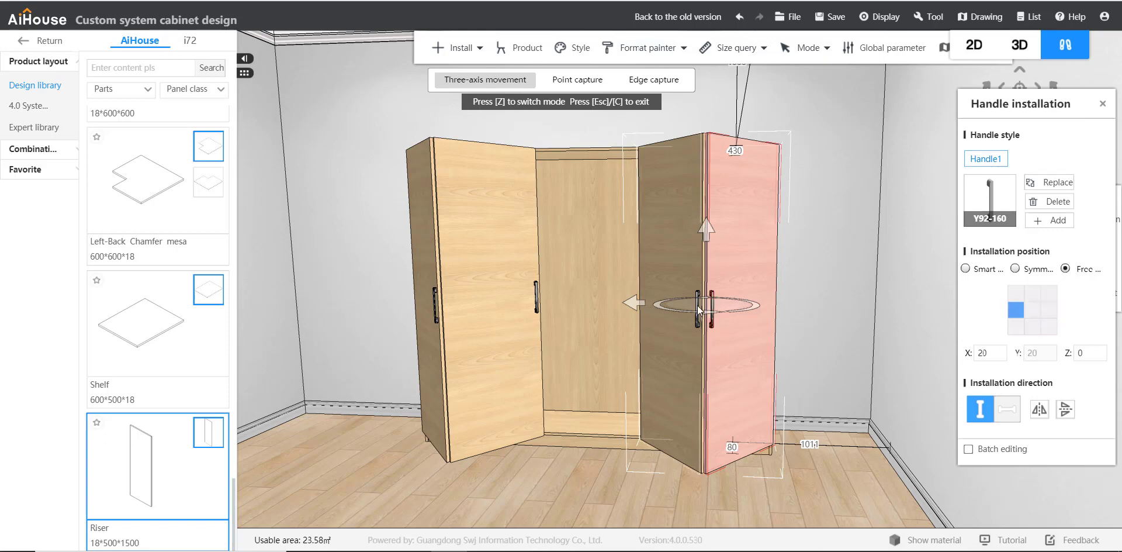
Switch the handle on the left pair's inner leaf to free installation and place it at the middle-left position.
left_click(511, 306)
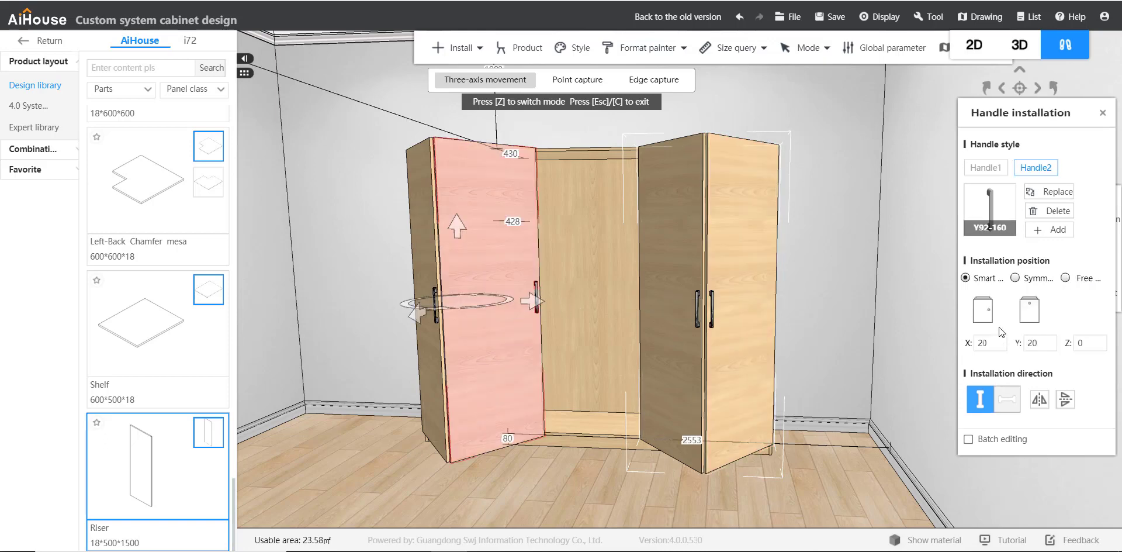
left_click(1067, 279)
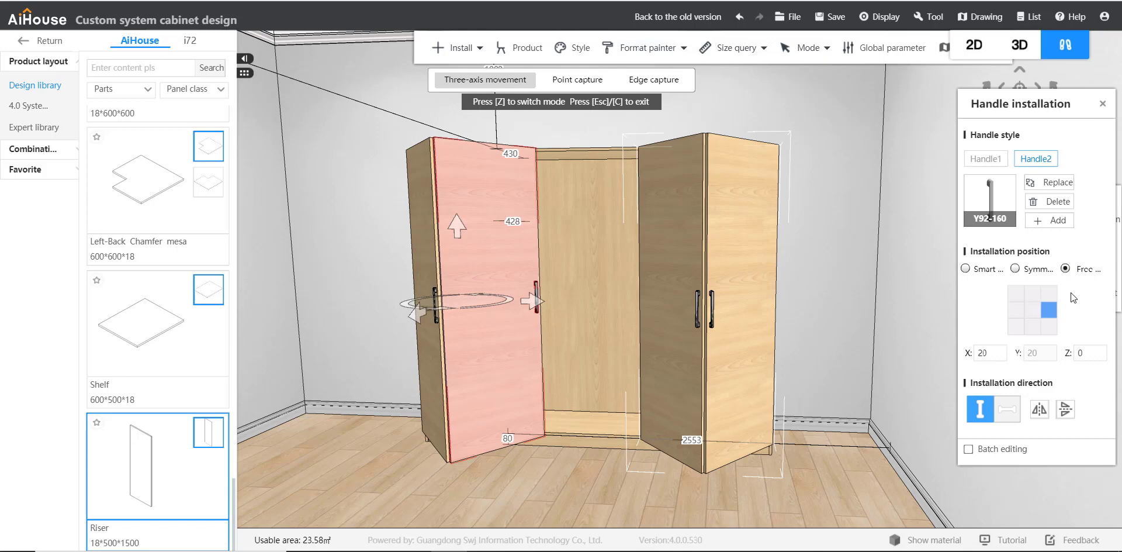
left_click(1016, 310)
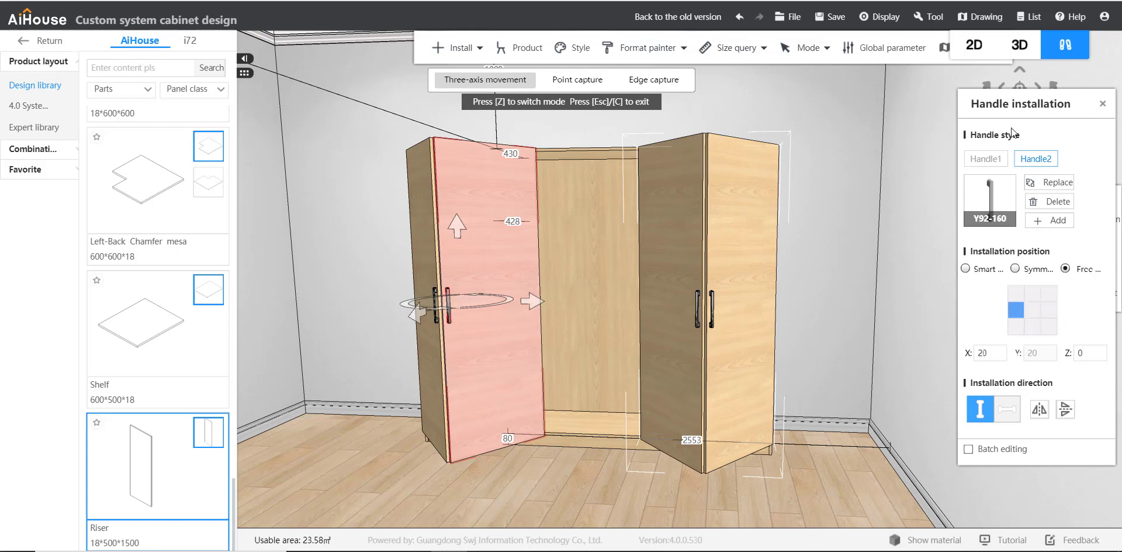
left_click(1103, 103)
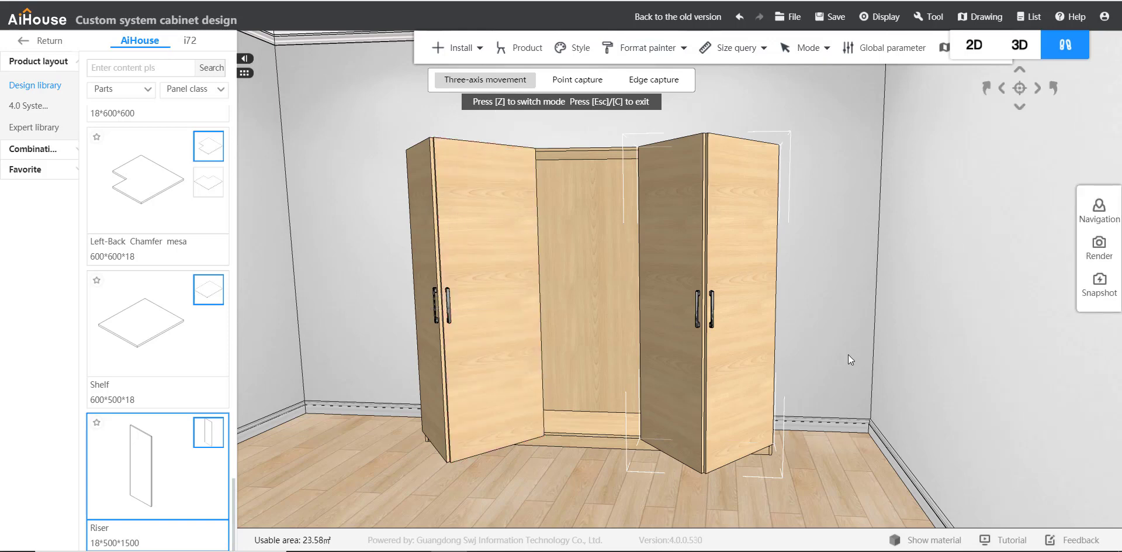
Place the handle of the left pair's inner leaf at the middle-right position using free installation.
left_click_drag(848, 354, 898, 346)
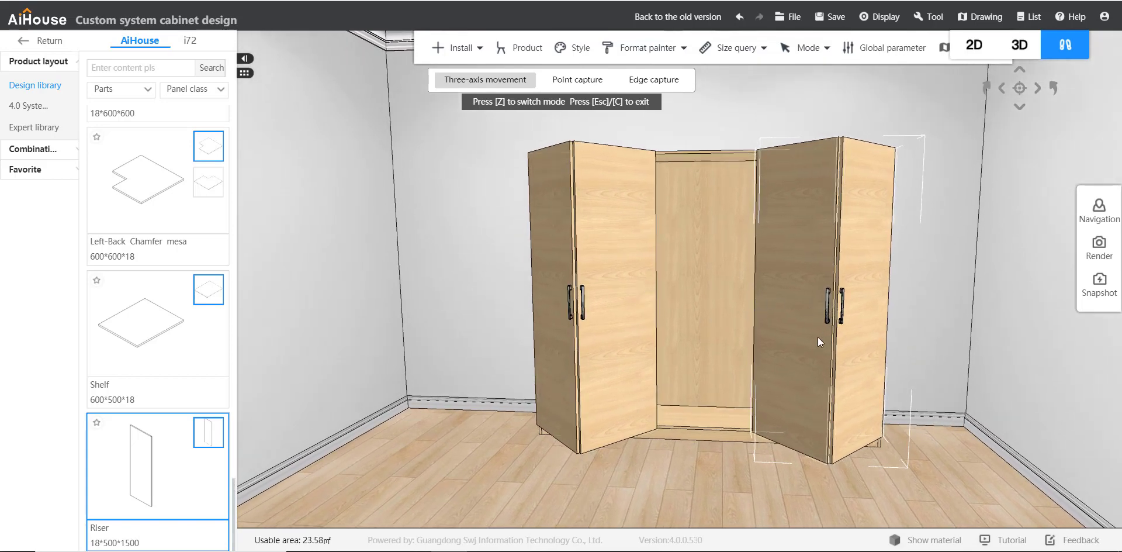
left_click(605, 295)
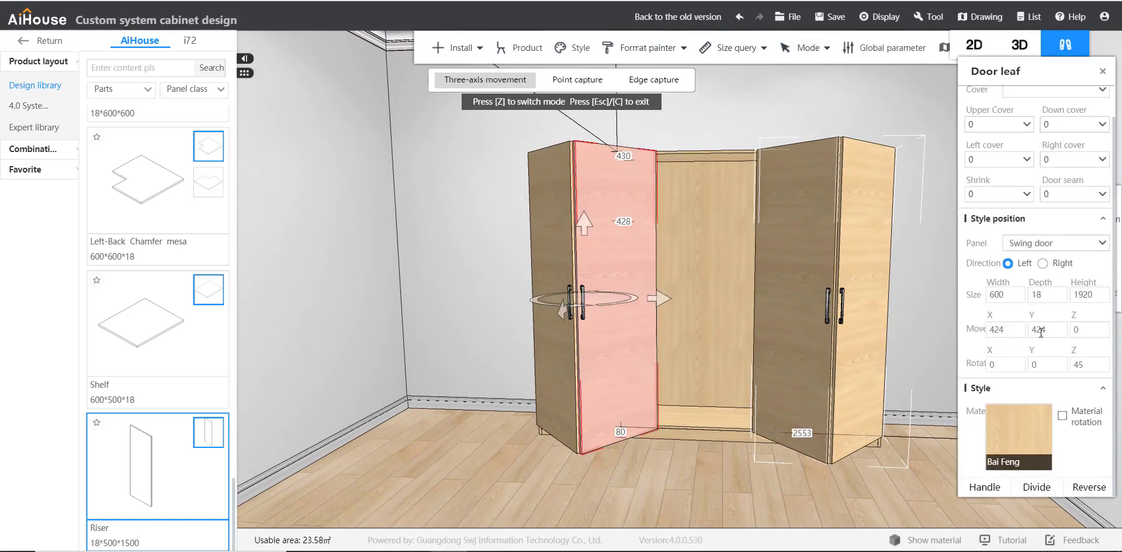
left_click(985, 486)
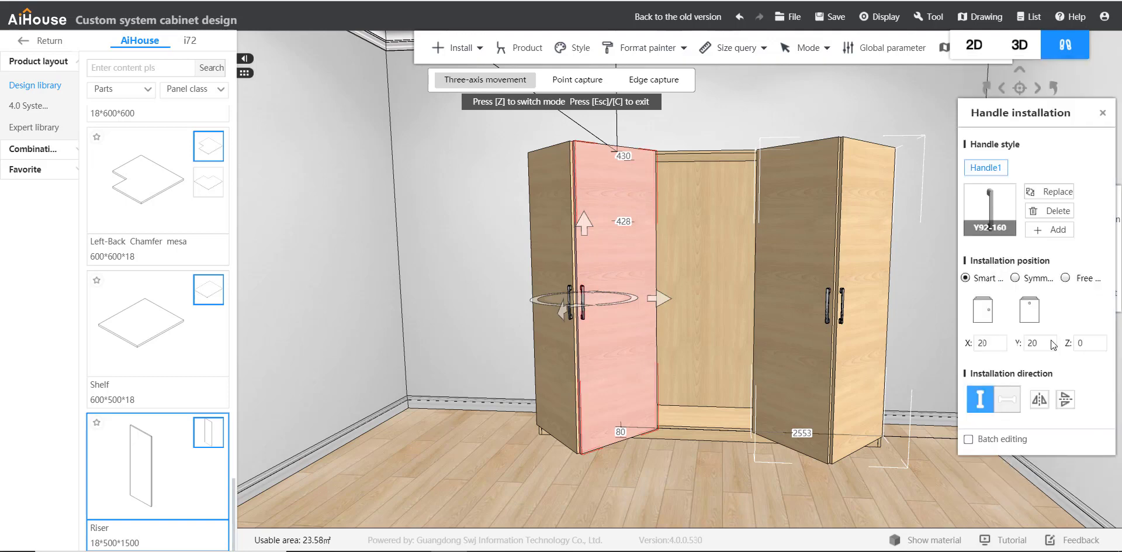
left_click(1066, 278)
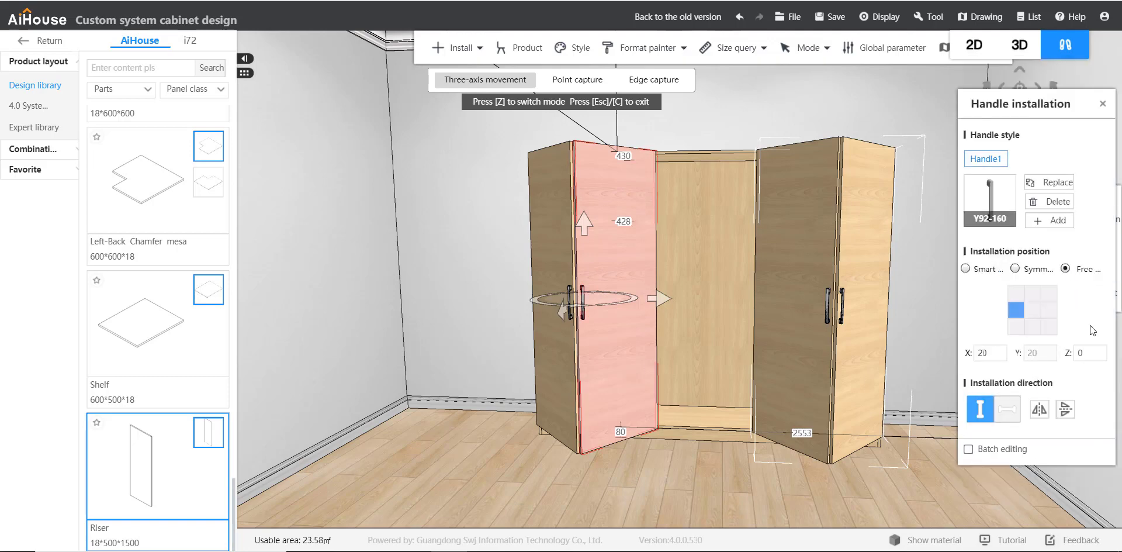
left_click(1051, 307)
Place the handle of the right pair's inner leaf at the middle-left position using free installation, and check the cabinet front.
left_click(818, 303)
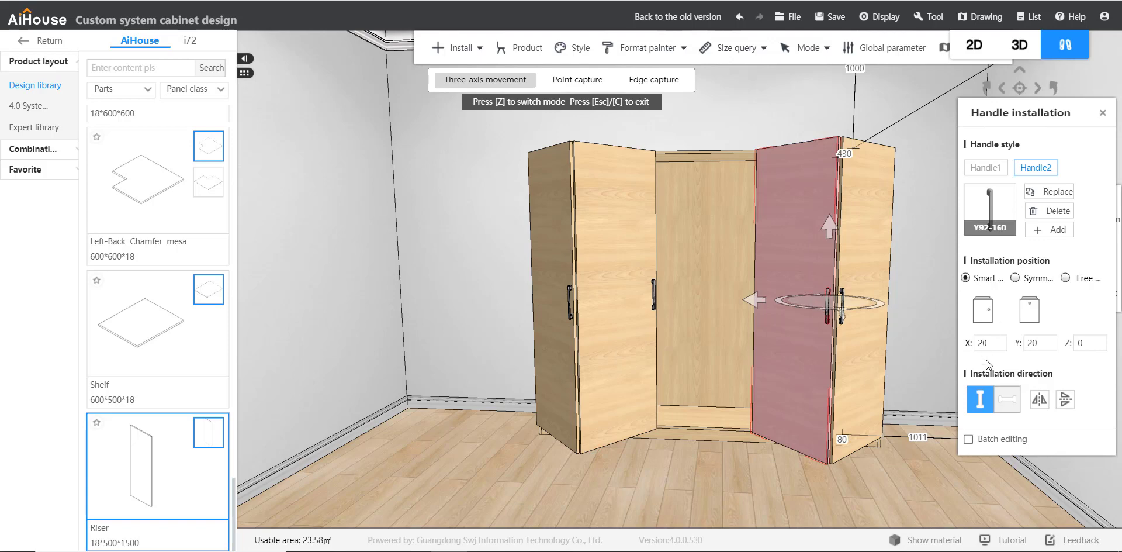
left_click(1065, 278)
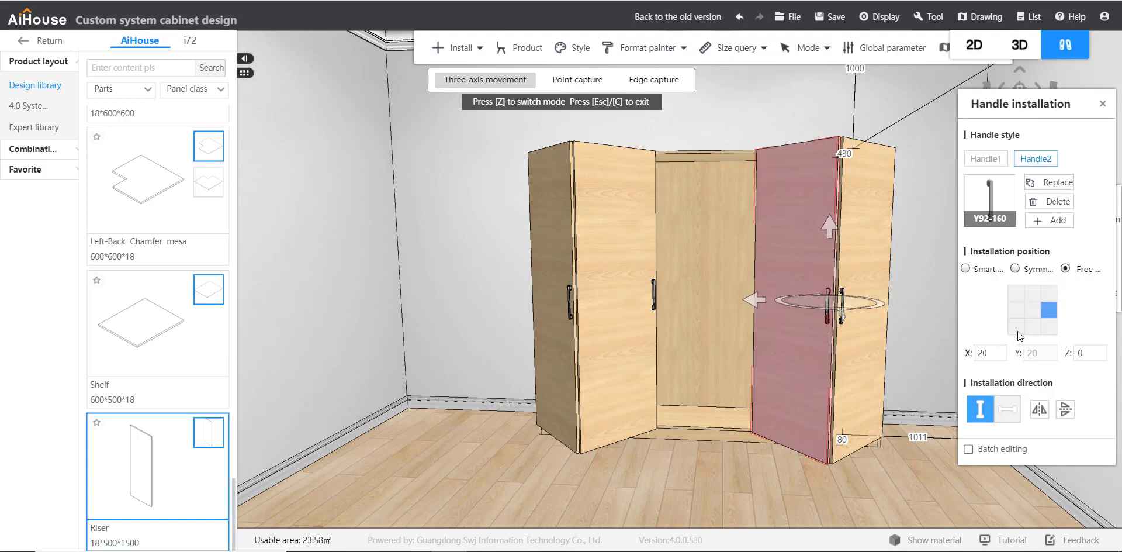
left_click(1012, 314)
left_click(756, 459)
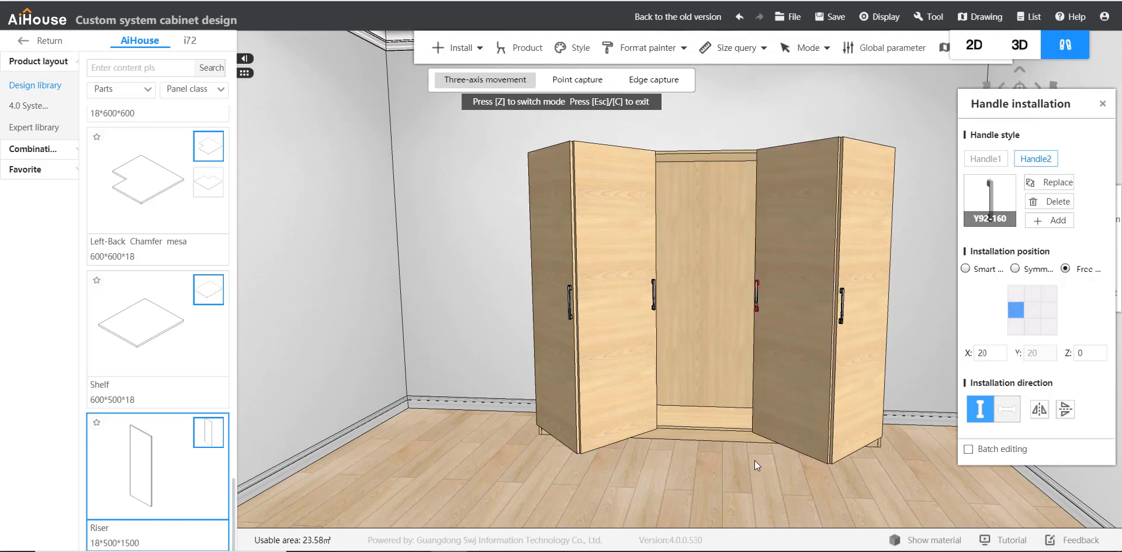
left_click_drag(771, 455, 772, 454)
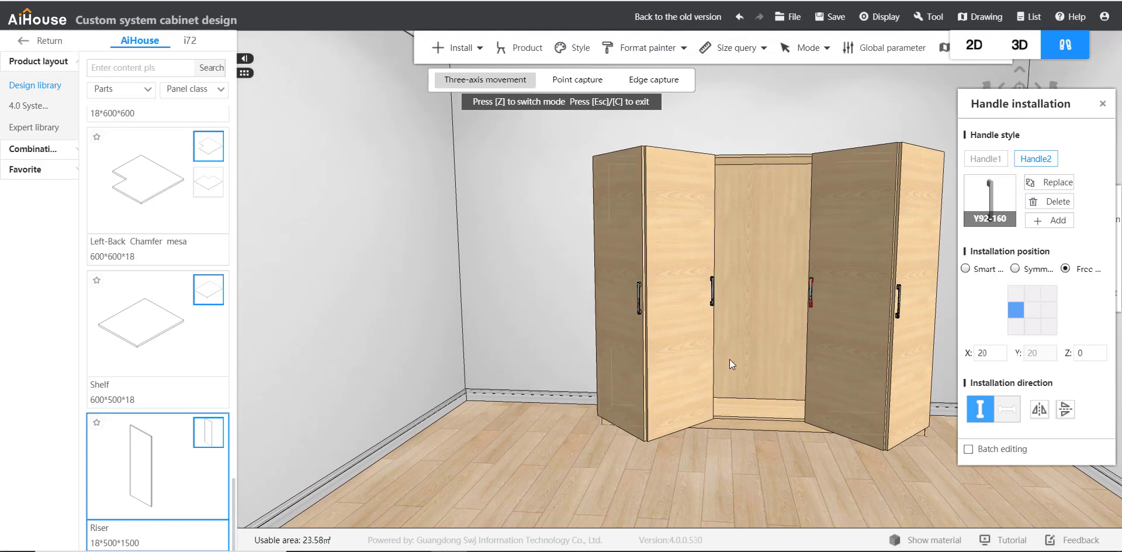
left_click(675, 349)
left_click_drag(506, 258, 545, 249)
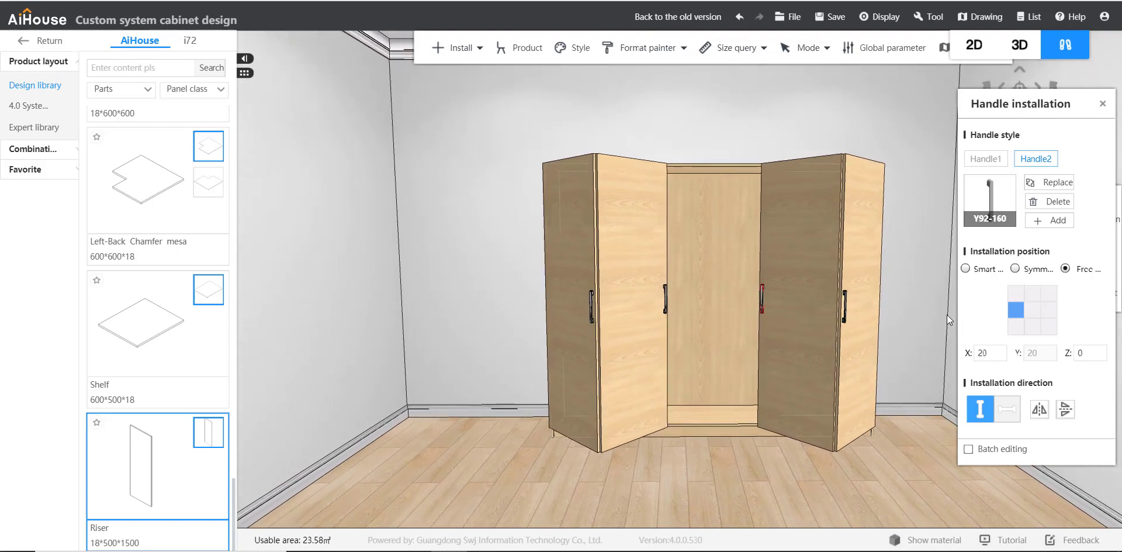